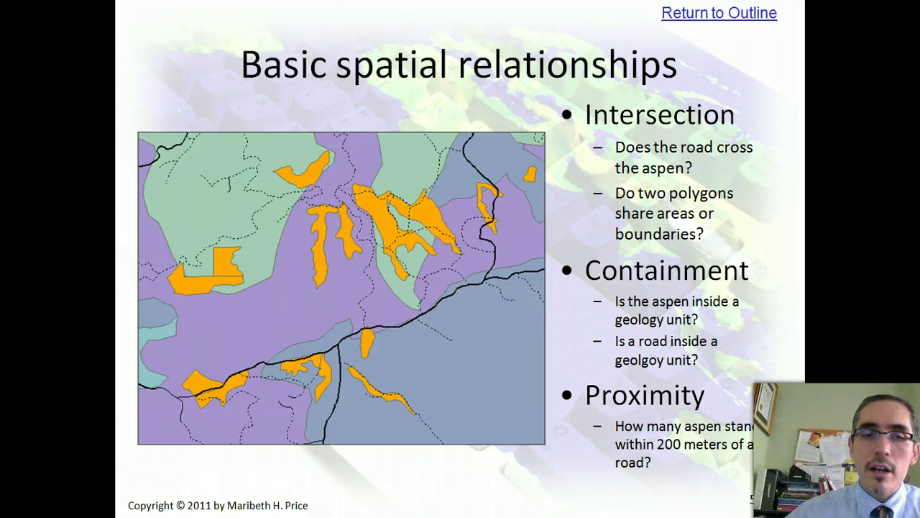
- Advance the lecture from the Basic spatial relationships slide to the Spatial operators slide
{"action": "key", "text": "Right"}
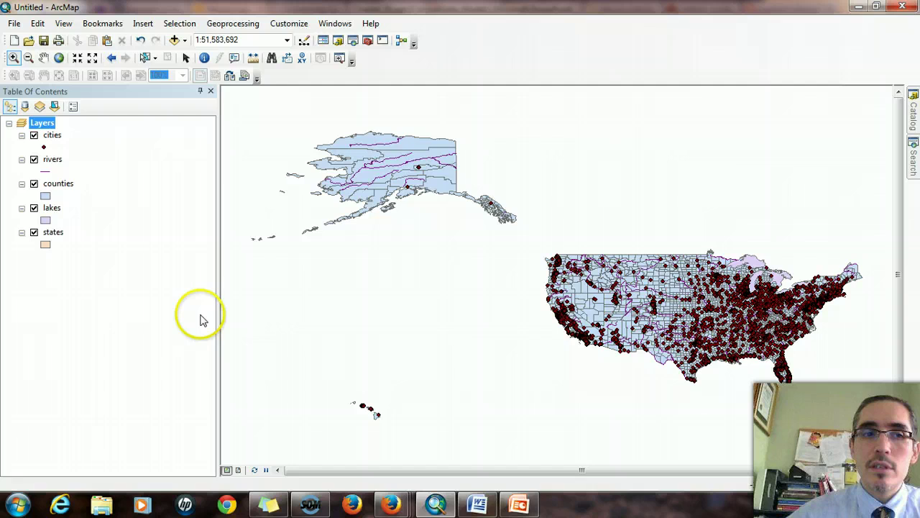
- Open the Layers data frame properties on its Coordinate System settings
{"action": "left_click", "coordinate": [45, 126]}
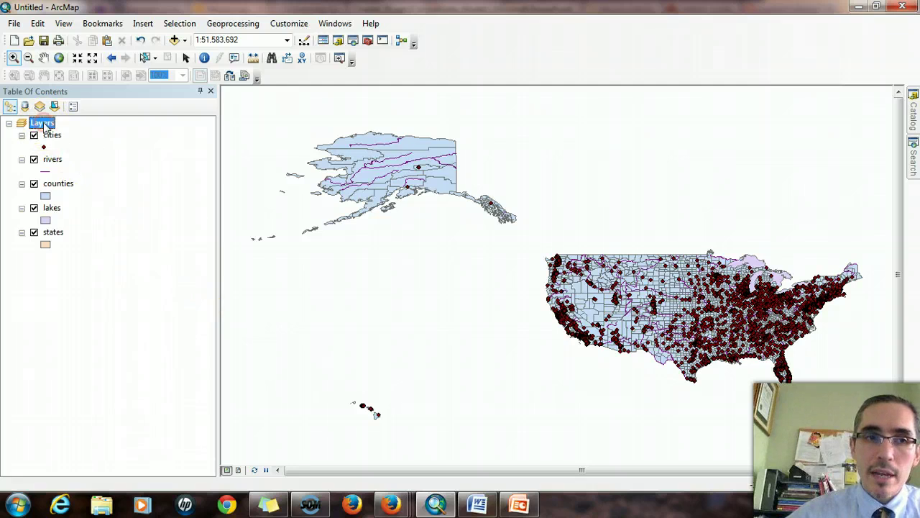
{"action": "right_click", "coordinate": [45, 126]}
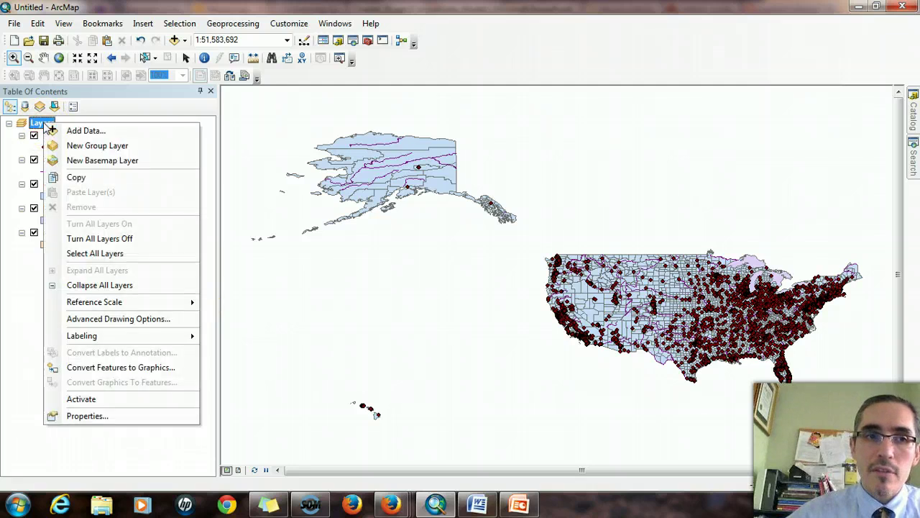
{"action": "left_click", "coordinate": [110, 415]}
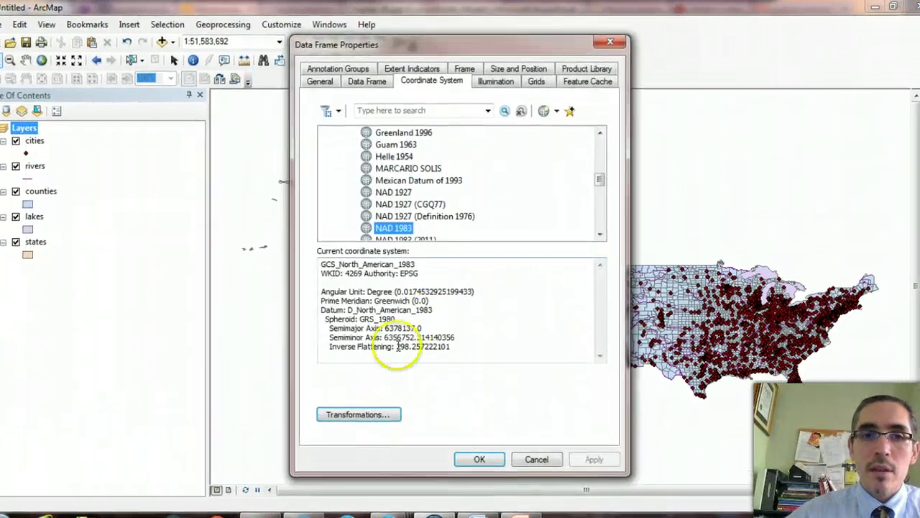
{"action": "left_click", "coordinate": [439, 85]}
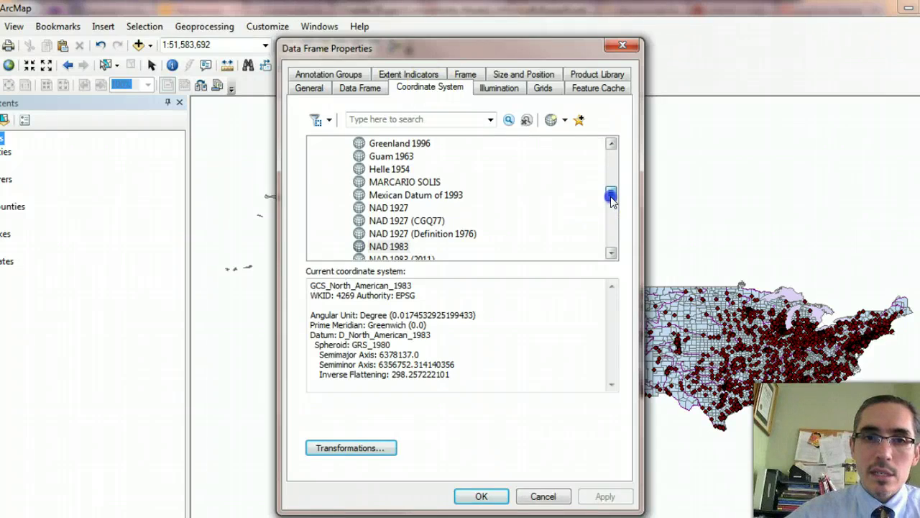
{"action": "left_click_drag", "start_coordinate": [310, 287], "coordinate": [420, 285]}
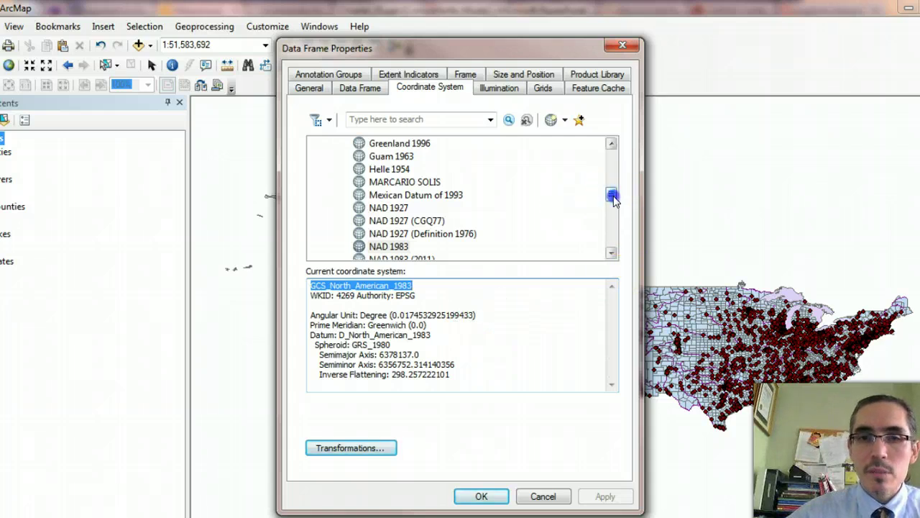
{"action": "left_click_drag", "start_coordinate": [613, 197], "coordinate": [613, 158]}
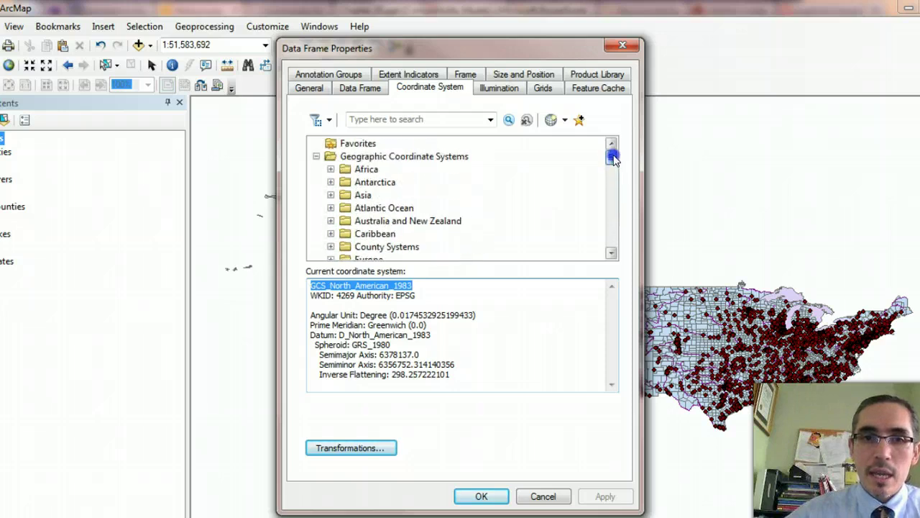
- Apply Projected > Continental > North America > North America Lambert Conformal Conic to the data frame
{"action": "left_click", "coordinate": [317, 156]}
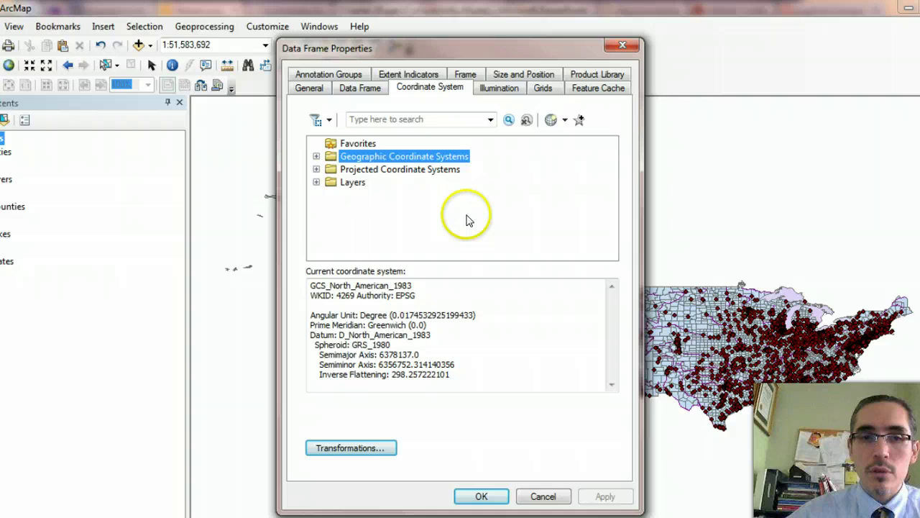
{"action": "left_click", "coordinate": [317, 169]}
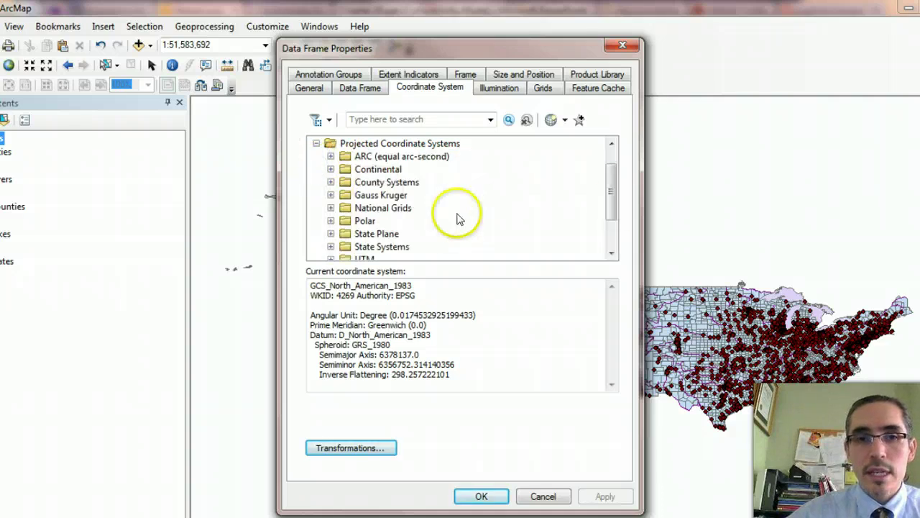
{"action": "left_click", "coordinate": [610, 189]}
{"action": "mouse_move", "coordinate": [610, 189]}
{"action": "left_mouse_down"}
{"action": "mouse_move", "coordinate": [610, 209]}
{"action": "mouse_move", "coordinate": [608, 191]}
{"action": "left_mouse_up"}
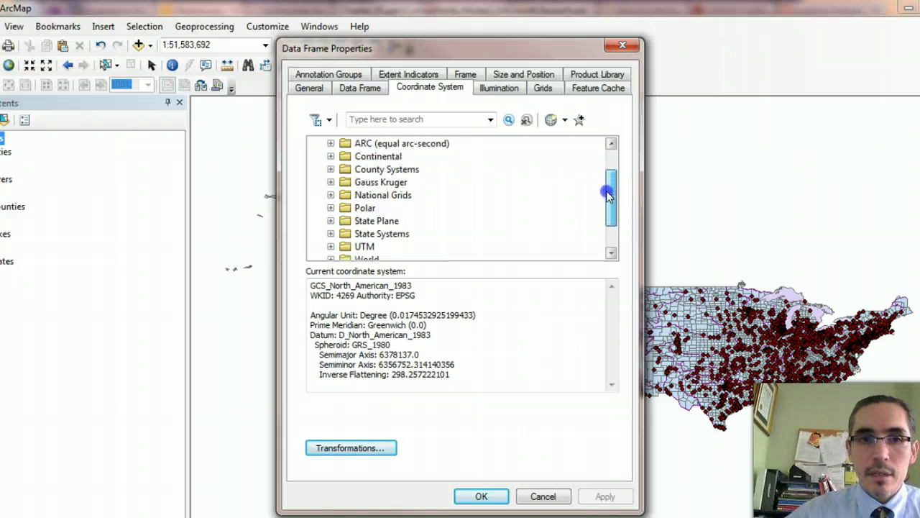
{"action": "left_click", "coordinate": [330, 156]}
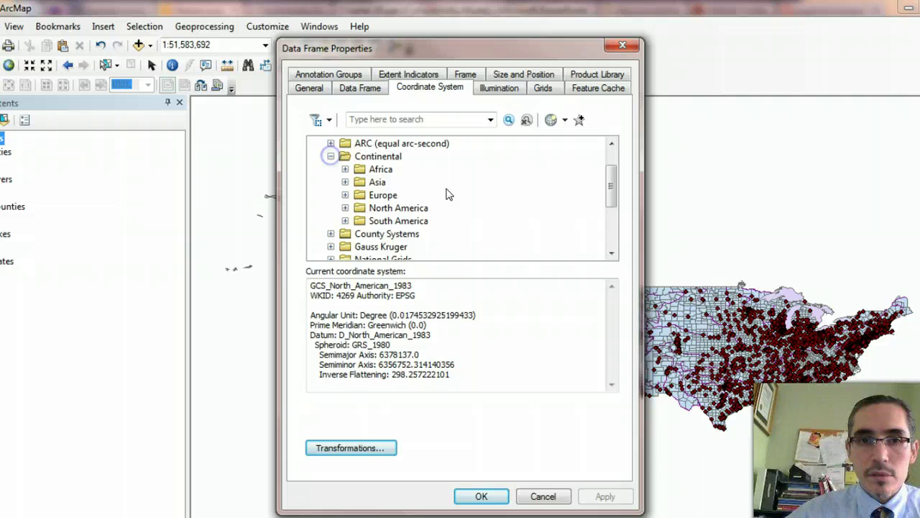
{"action": "left_click", "coordinate": [345, 208]}
{"action": "left_click_drag", "start_coordinate": [610, 179], "coordinate": [610, 200]}
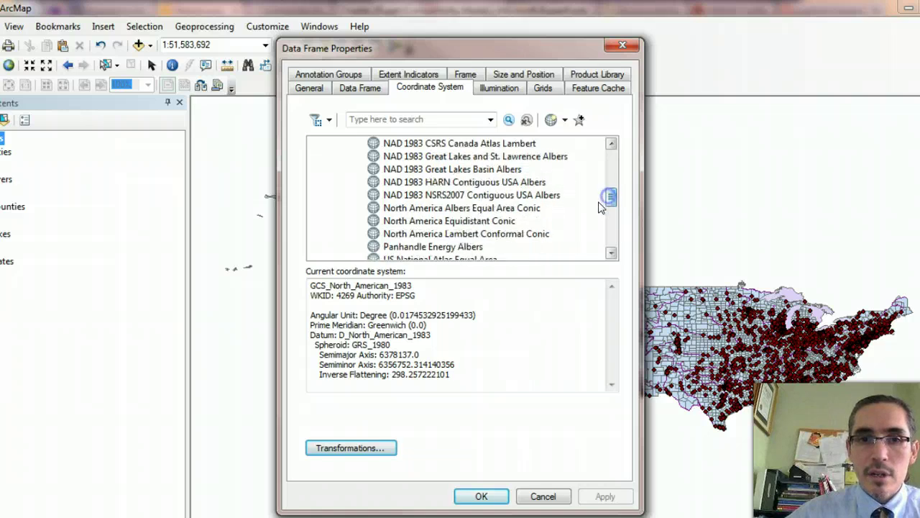
{"action": "left_click", "coordinate": [520, 235]}
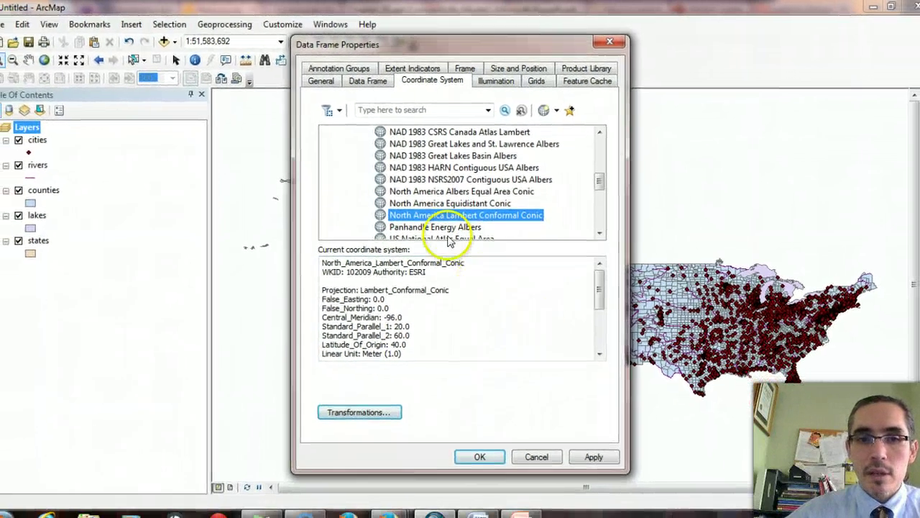
{"action": "left_click", "coordinate": [593, 457]}
{"action": "left_click", "coordinate": [478, 440]}
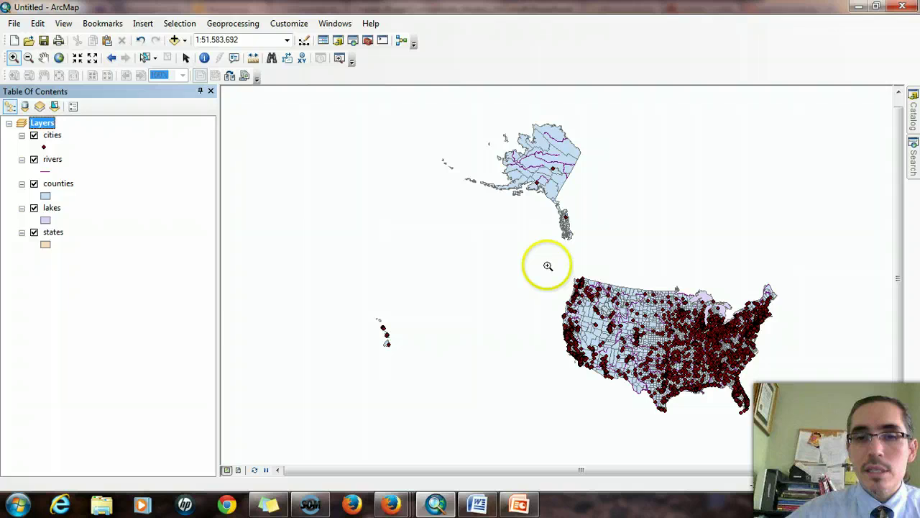
- Zoom the map to the lower 48 states and hide the counties layer
{"action": "left_click_drag", "start_coordinate": [548, 264], "coordinate": [785, 421]}
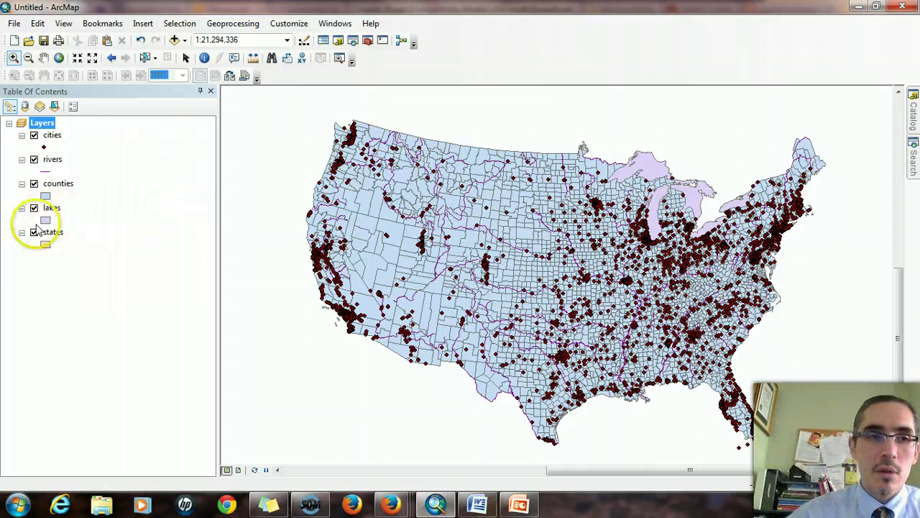
{"action": "left_click", "coordinate": [34, 183]}
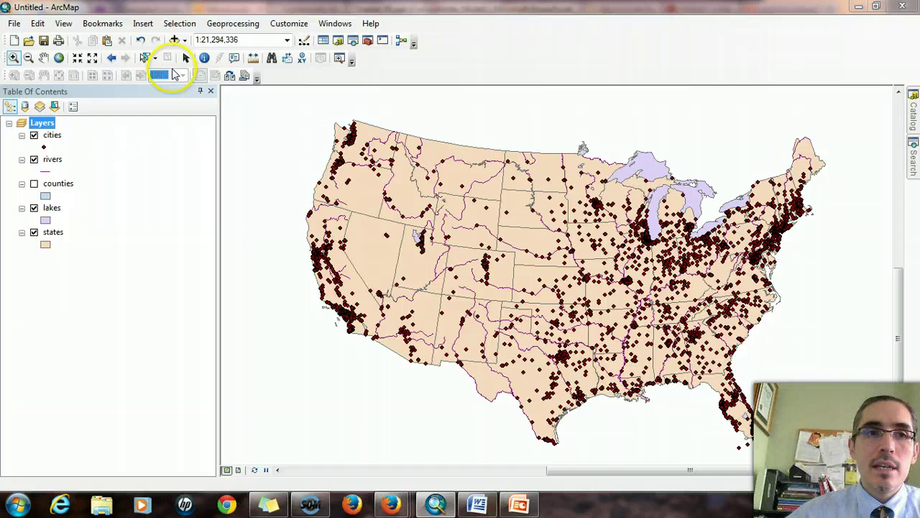
- Select Texas in the states layer using the query "STATE_NAME" = 'Texas'
{"action": "left_click", "coordinate": [180, 23]}
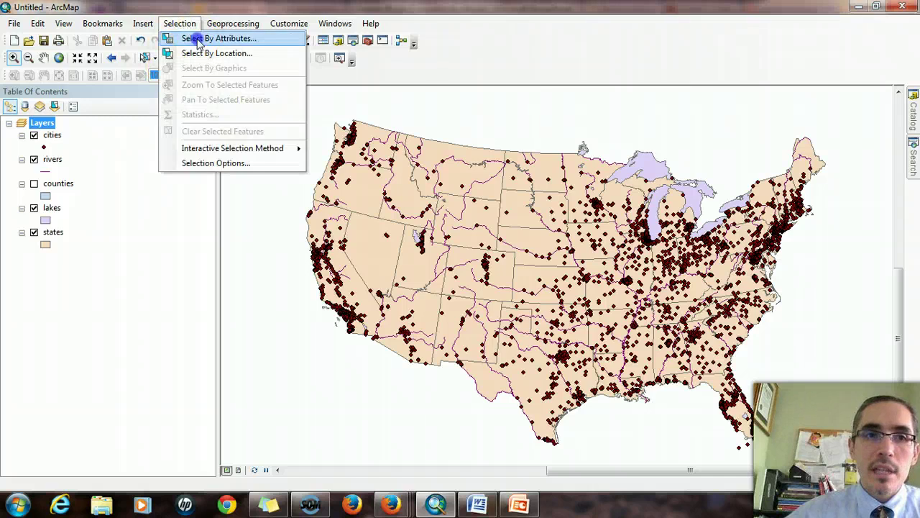
{"action": "left_click", "coordinate": [197, 37]}
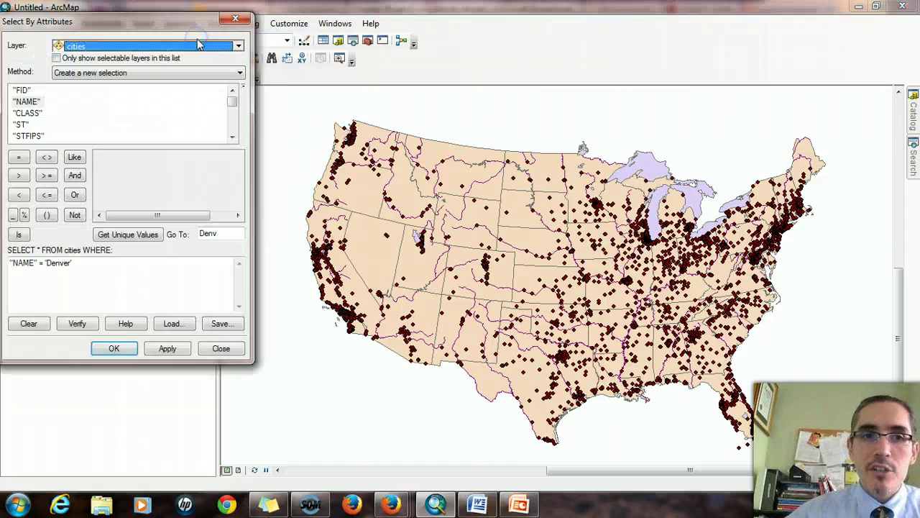
{"action": "left_click", "coordinate": [239, 45]}
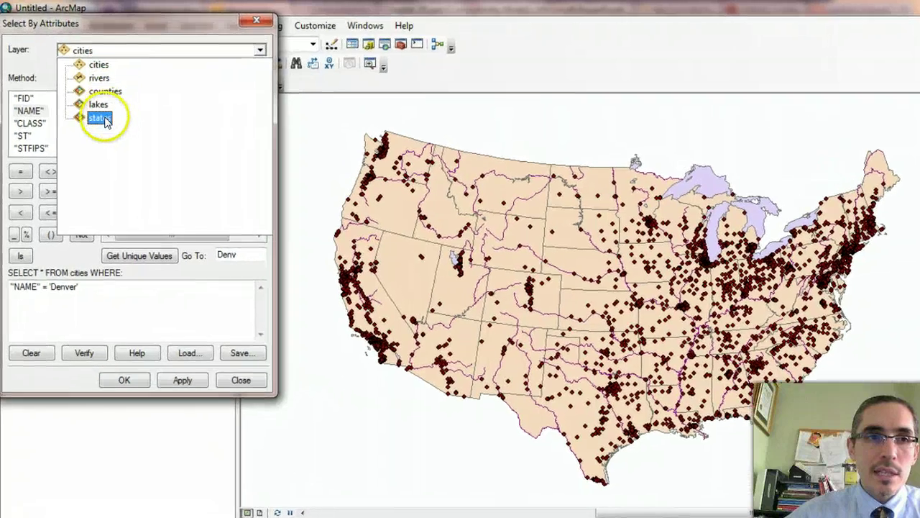
{"action": "left_click", "coordinate": [95, 110]}
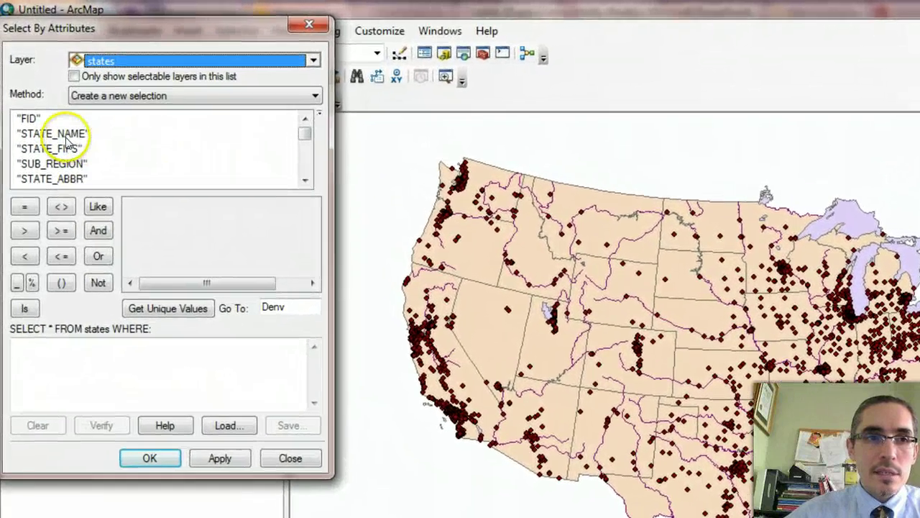
{"action": "left_click", "coordinate": [63, 134]}
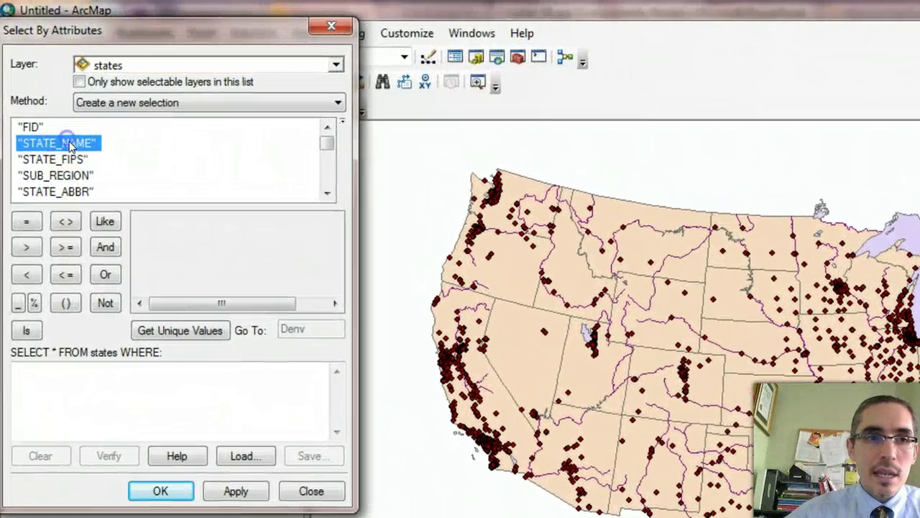
{"action": "double_click", "coordinate": [70, 144]}
{"action": "left_click", "coordinate": [26, 221]}
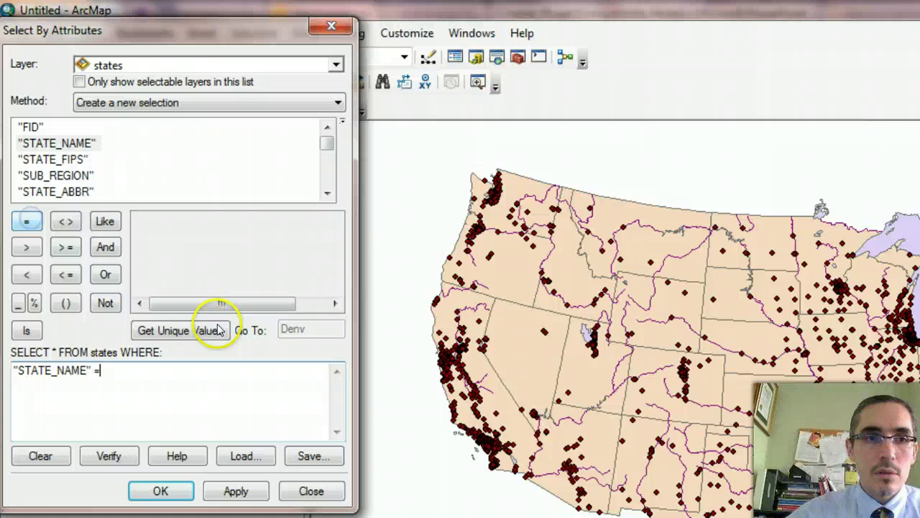
{"action": "left_click", "coordinate": [168, 331]}
{"action": "double_click", "coordinate": [322, 329]}
{"action": "type", "text": "Tex"}
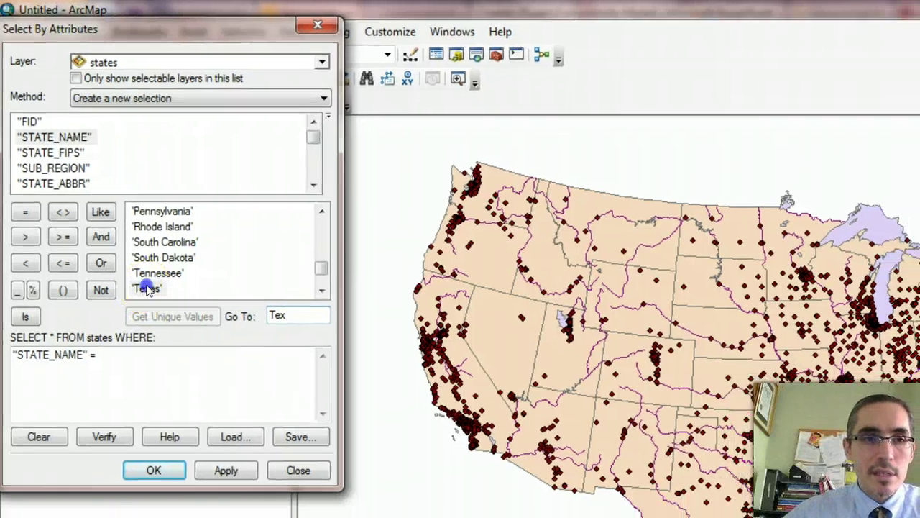
{"action": "double_click", "coordinate": [154, 301]}
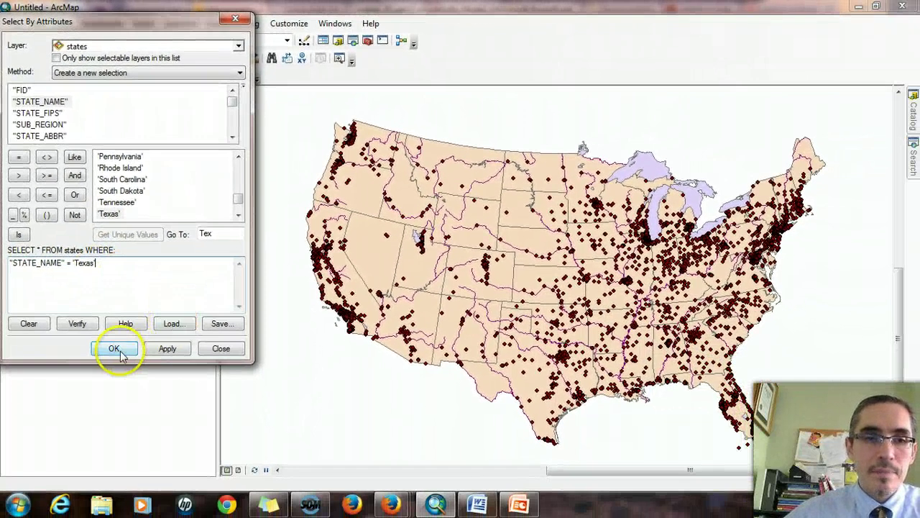
{"action": "left_click", "coordinate": [114, 349]}
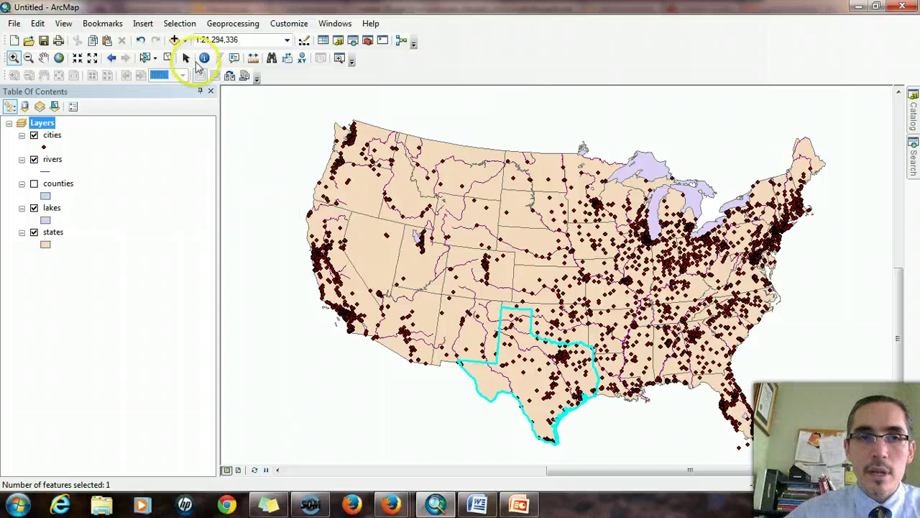
{"action": "left_click", "coordinate": [191, 29]}
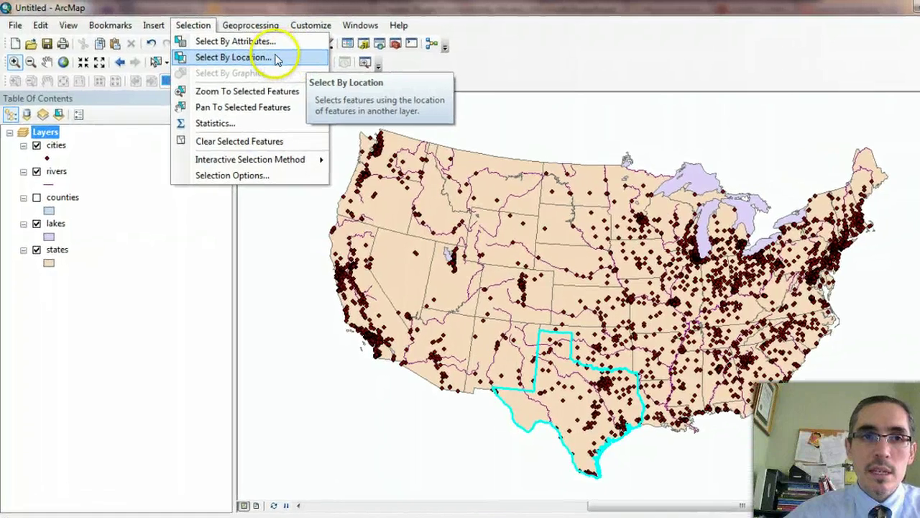
- Set Select By Location to target rivers, using only the selected Texas feature from states as source
{"action": "left_click", "coordinate": [276, 58]}
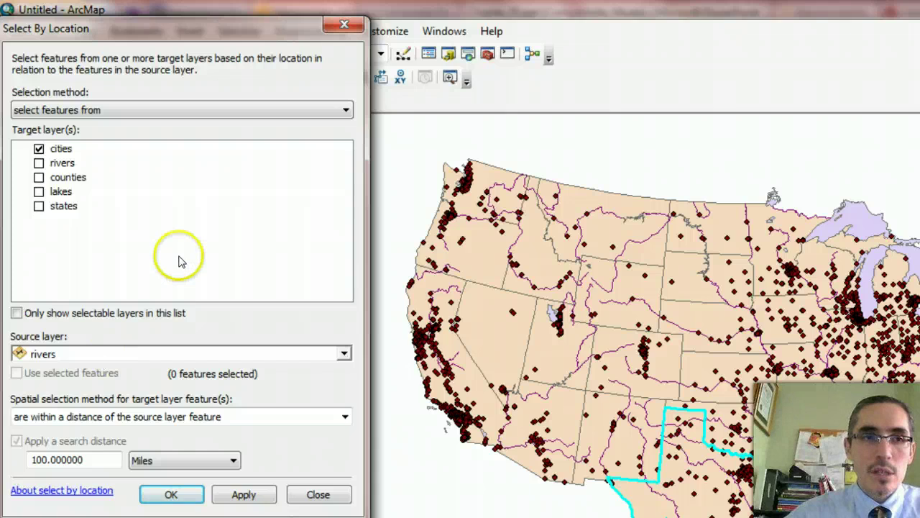
{"action": "left_click", "coordinate": [39, 148]}
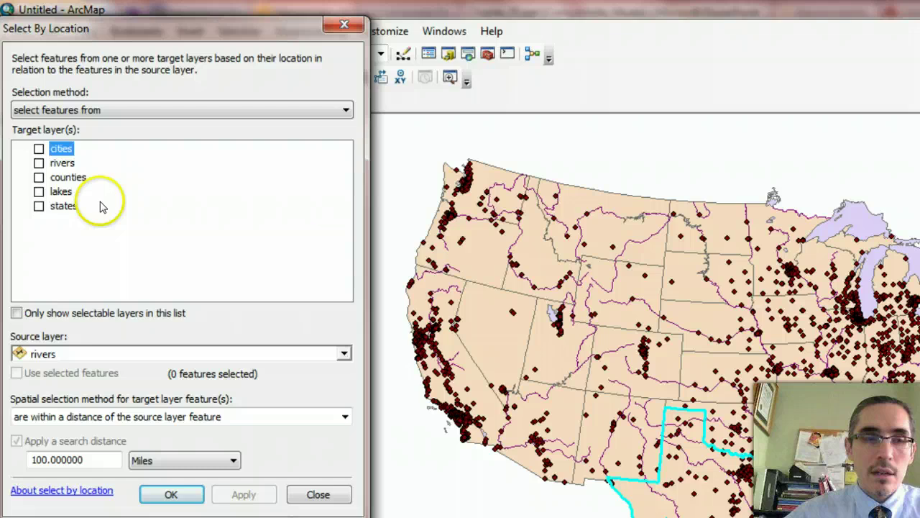
{"action": "left_click", "coordinate": [39, 177]}
{"action": "left_click", "coordinate": [39, 177]}
{"action": "left_click", "coordinate": [39, 163]}
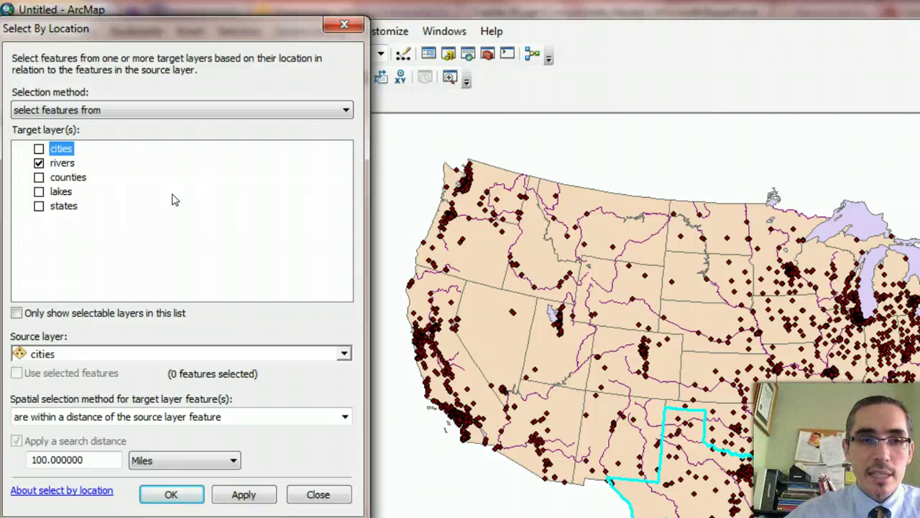
{"action": "left_click", "coordinate": [345, 353]}
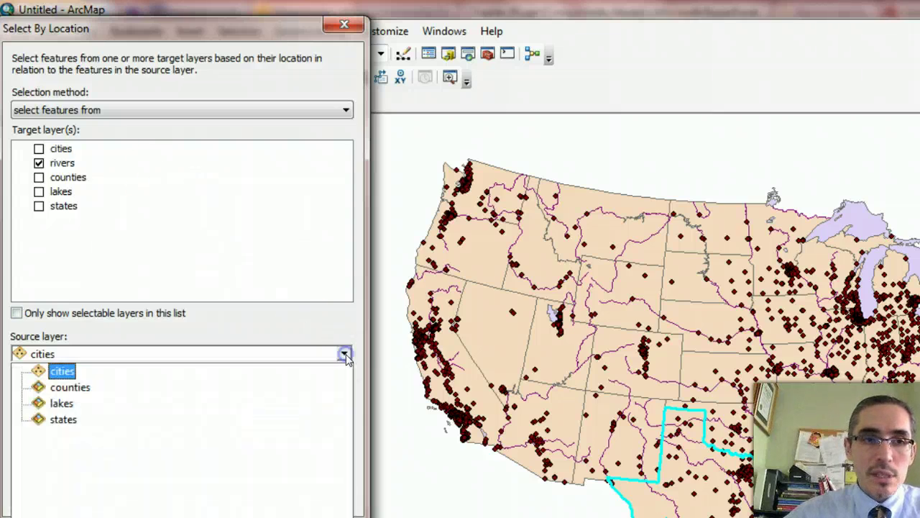
{"action": "left_click", "coordinate": [61, 419]}
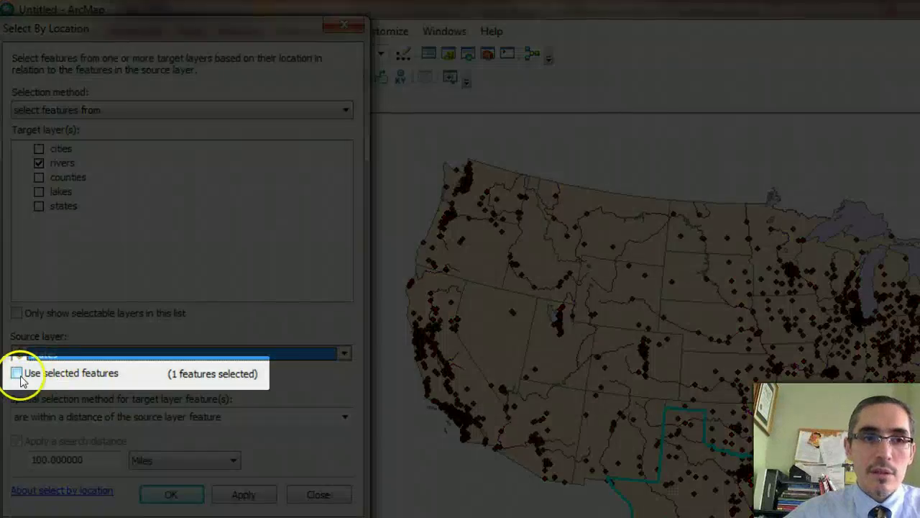
{"action": "left_click", "coordinate": [17, 374]}
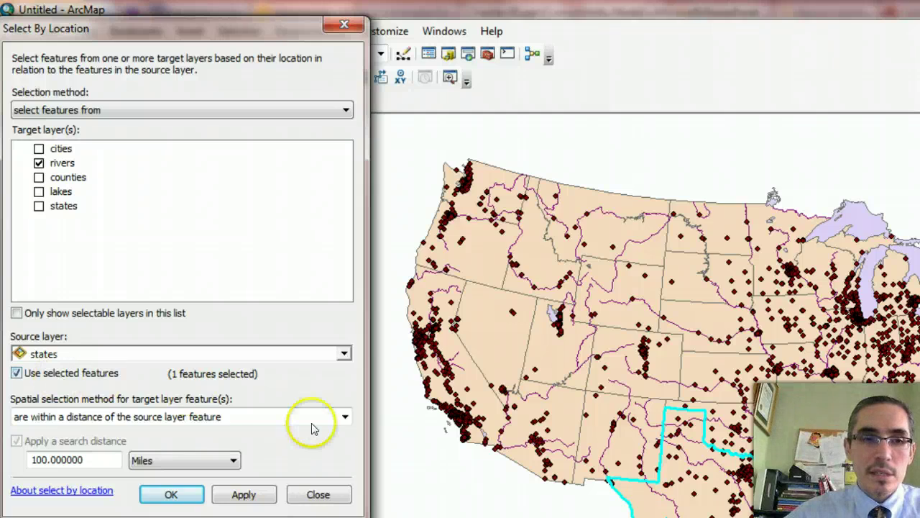
- Select rivers that intersect Texas with no 100-mile search distance
{"action": "left_click", "coordinate": [346, 417]}
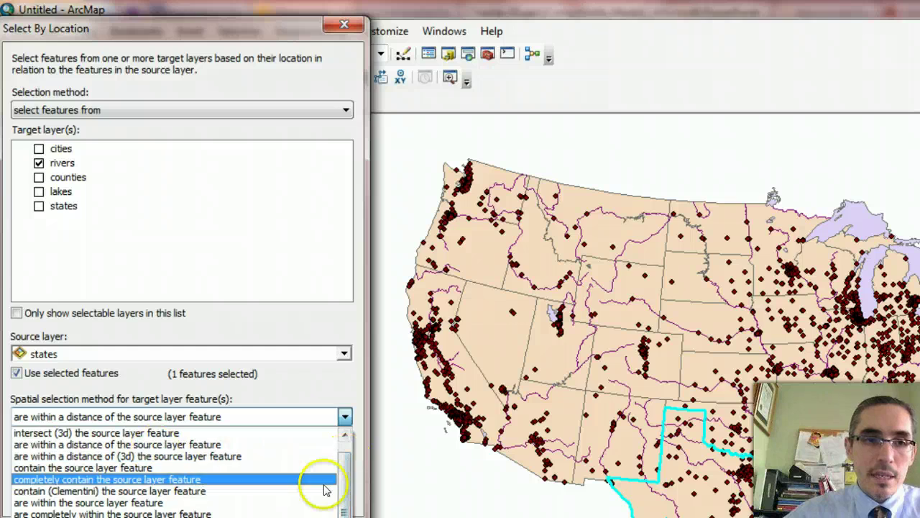
{"action": "scroll", "coordinate": [317, 471], "scroll_direction": "up", "scroll_amount": 1}
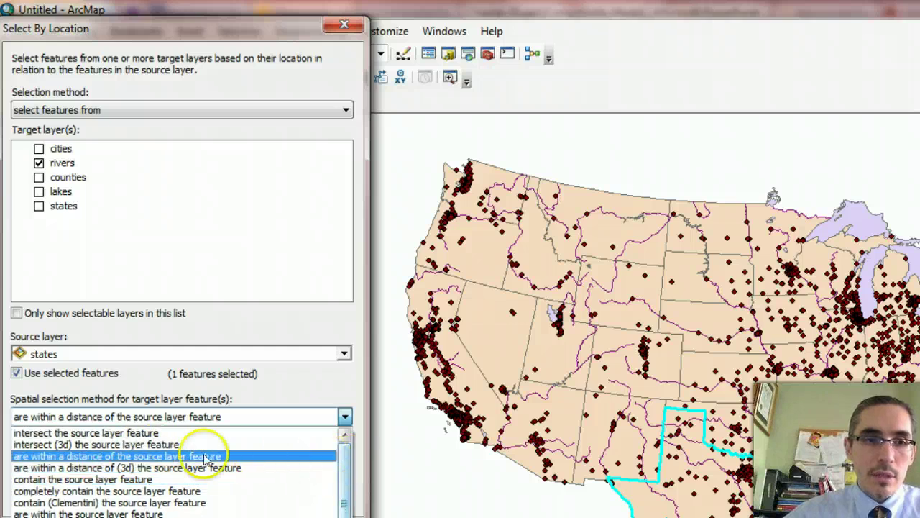
{"action": "left_click", "coordinate": [127, 433]}
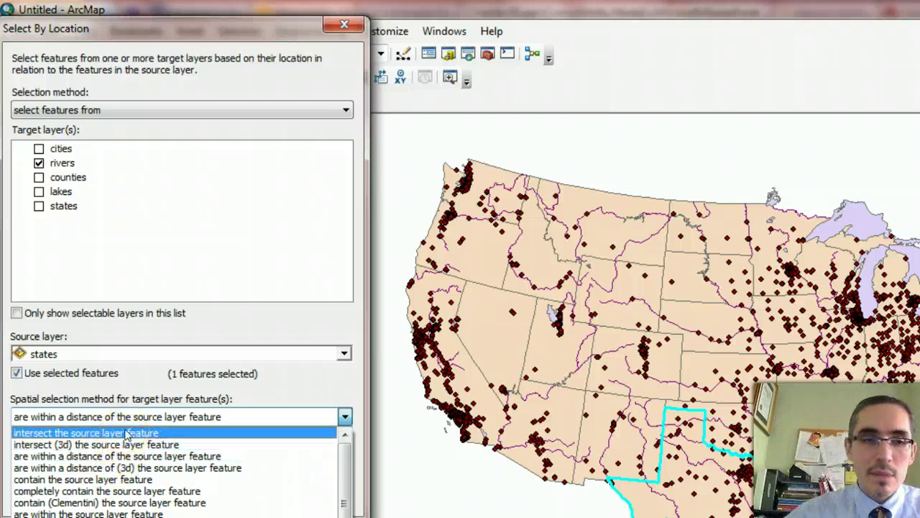
{"action": "left_click", "coordinate": [127, 433]}
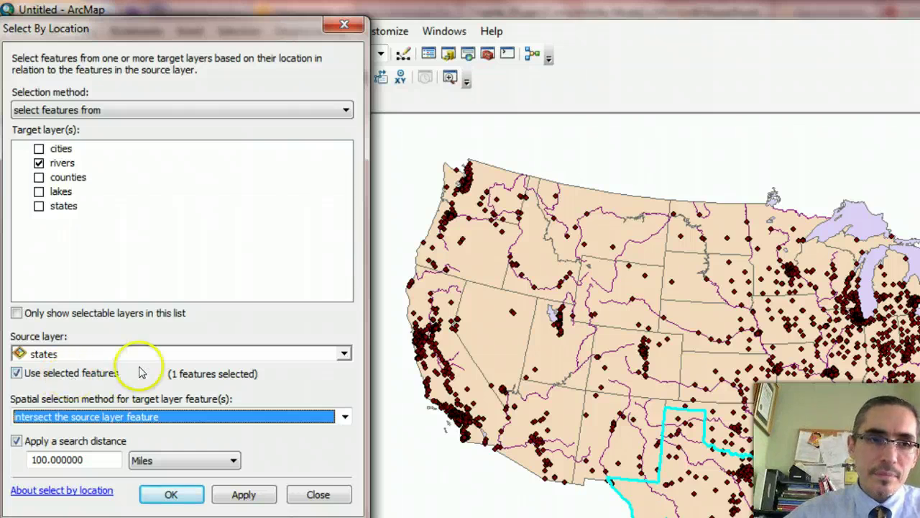
{"action": "left_click", "coordinate": [15, 441]}
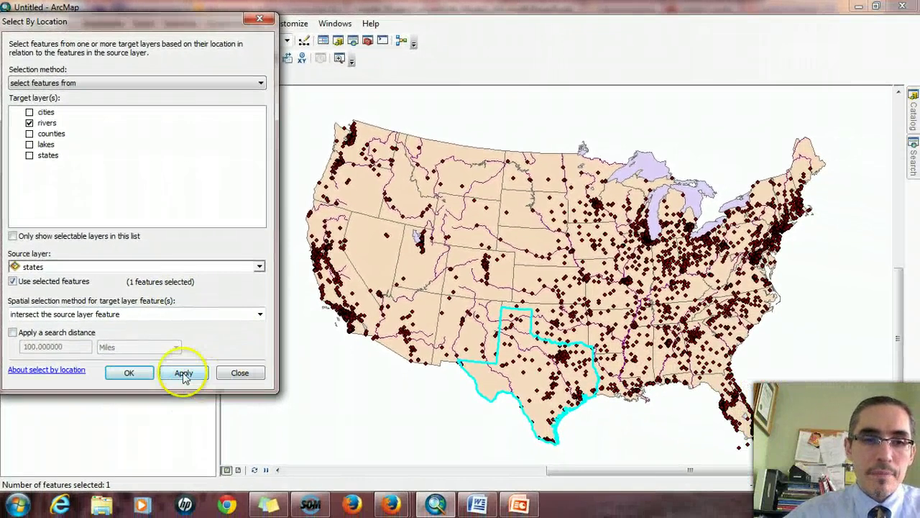
{"action": "left_click", "coordinate": [184, 373]}
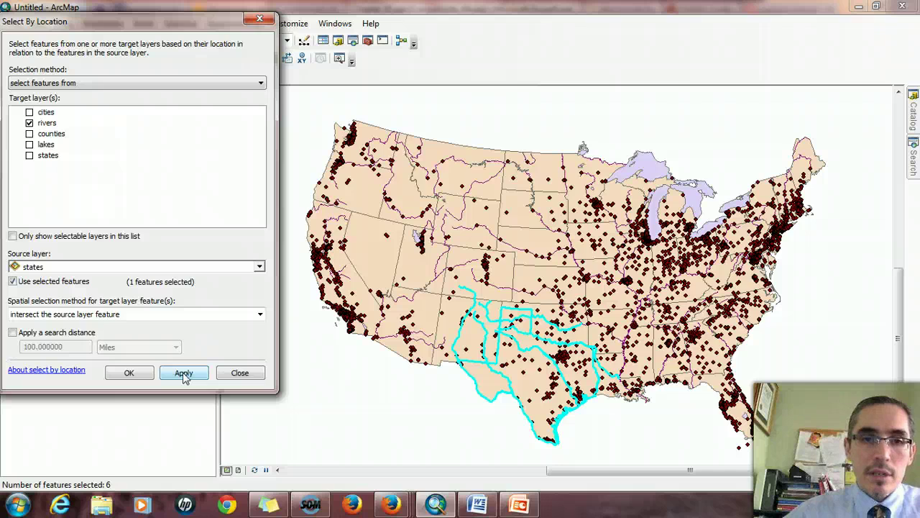
{"action": "left_click", "coordinate": [245, 378]}
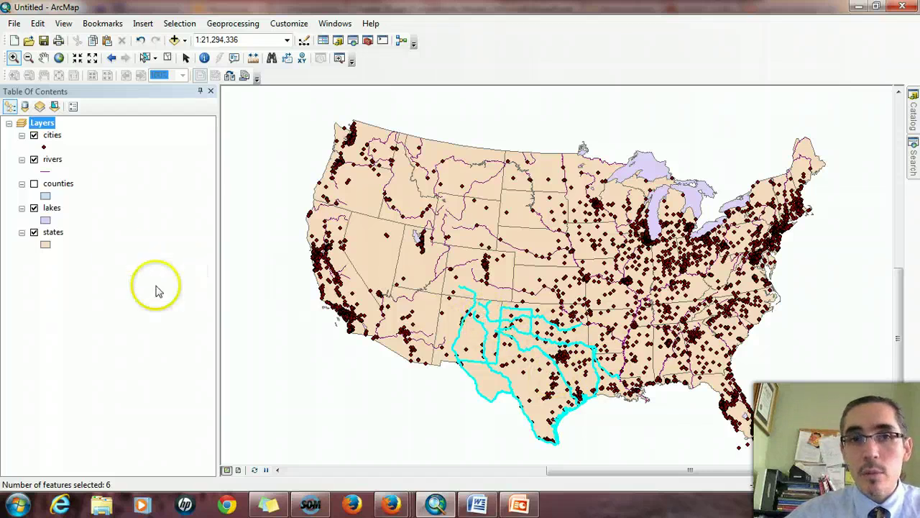
- Show the rivers attribute table filtered to the selected Brazos, Canadian, Pecos, Rio Grande and Red
{"action": "left_click", "coordinate": [54, 161]}
{"action": "right_click", "coordinate": [58, 164]}
{"action": "left_click", "coordinate": [105, 201]}
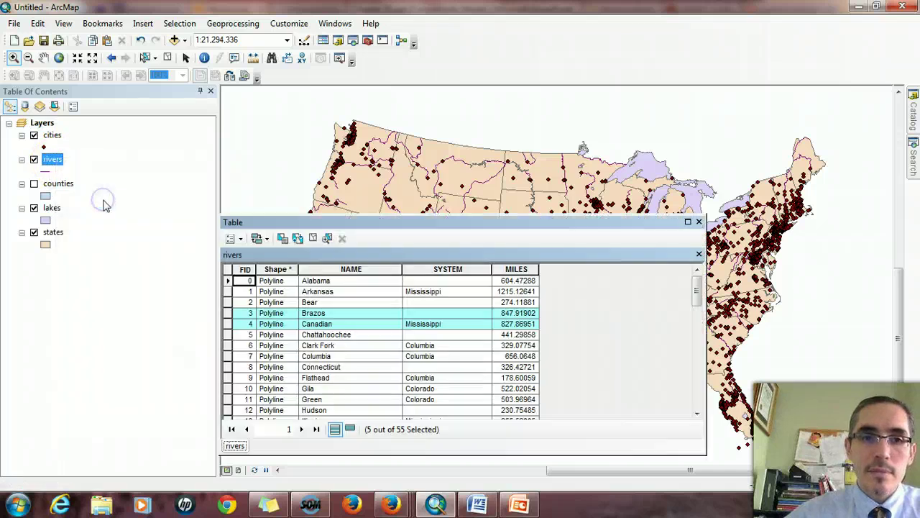
{"action": "left_click", "coordinate": [350, 429]}
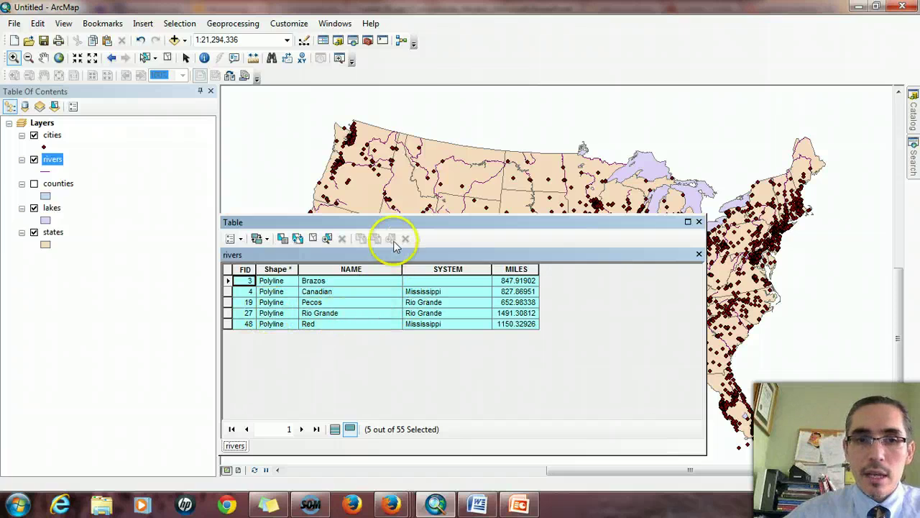
{"action": "left_click_drag", "start_coordinate": [406, 225], "coordinate": [51, 213]}
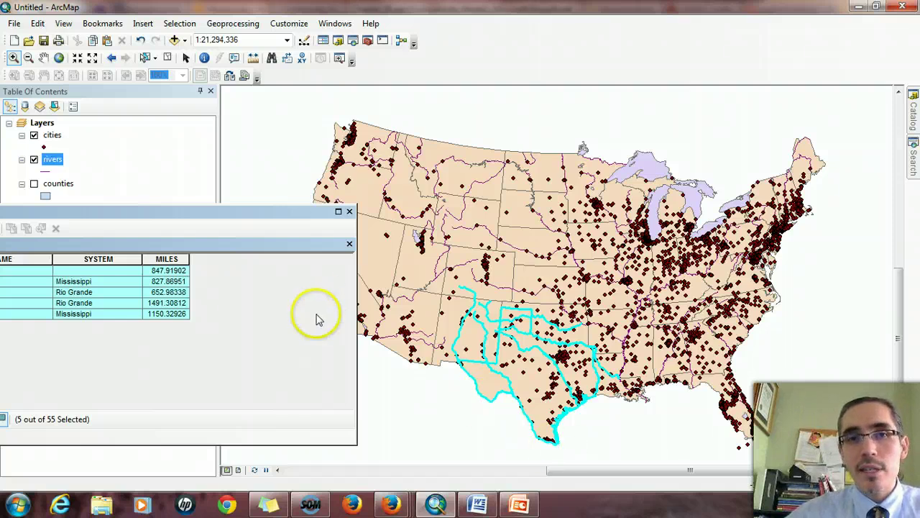
{"action": "left_click_drag", "start_coordinate": [263, 214], "coordinate": [545, 206]}
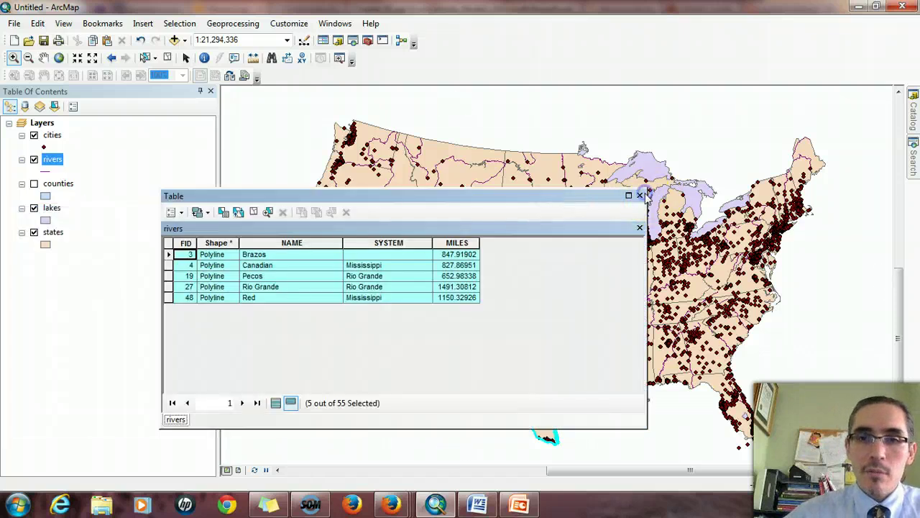
- Close the rivers table, clear the river selection, and turn the counties layer back on
{"action": "left_click", "coordinate": [640, 196]}
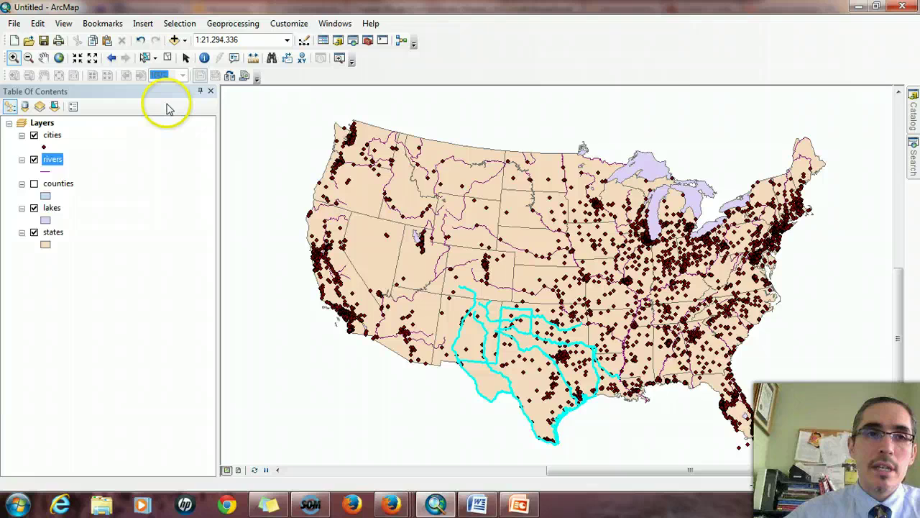
{"action": "left_click", "coordinate": [169, 57]}
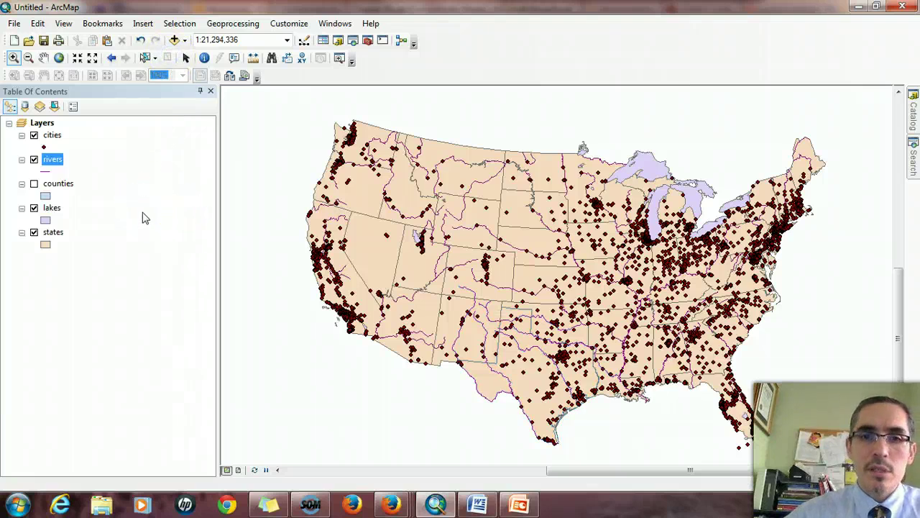
{"action": "left_click", "coordinate": [33, 184]}
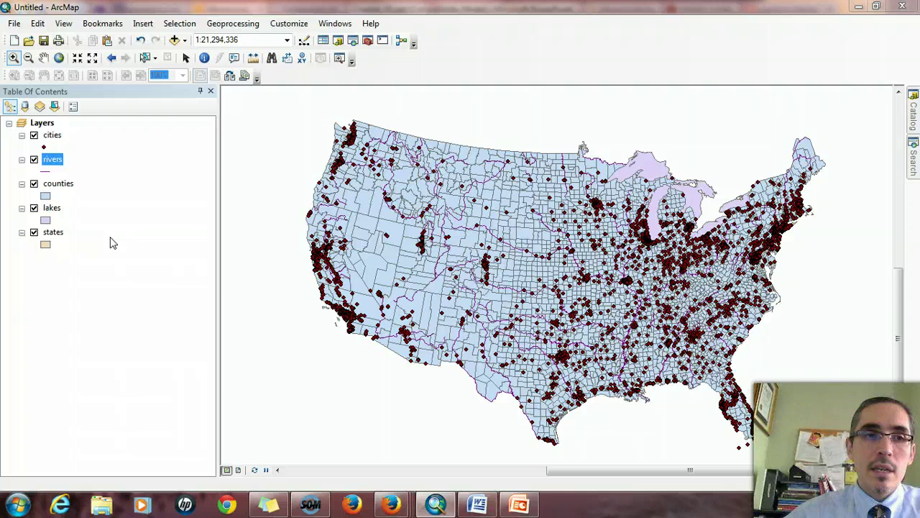
{"action": "left_click", "coordinate": [122, 243]}
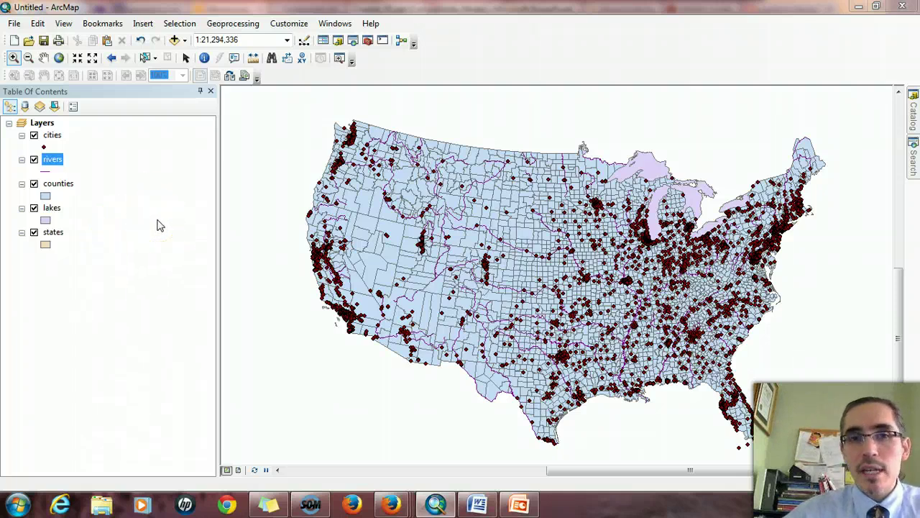
- Select counties intersecting the rivers layer by location, yielding 900 selected counties
{"action": "left_click", "coordinate": [178, 26]}
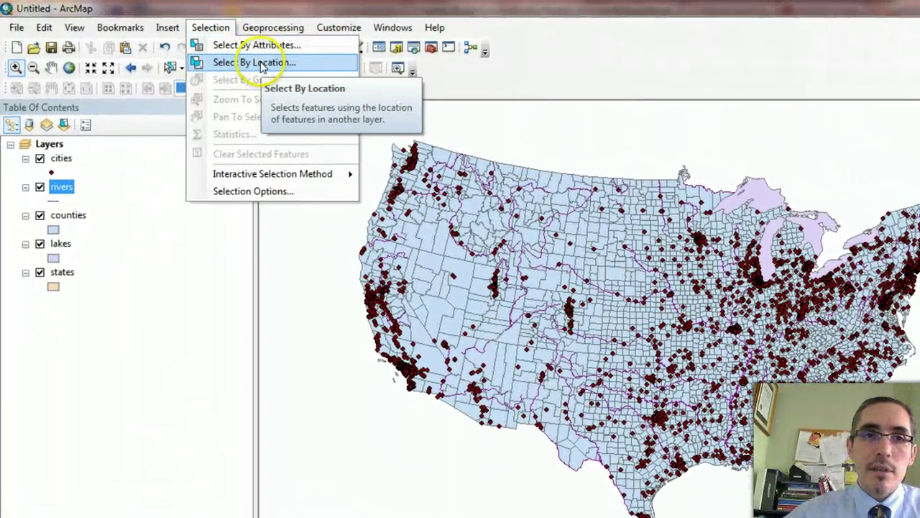
{"action": "left_click", "coordinate": [243, 59]}
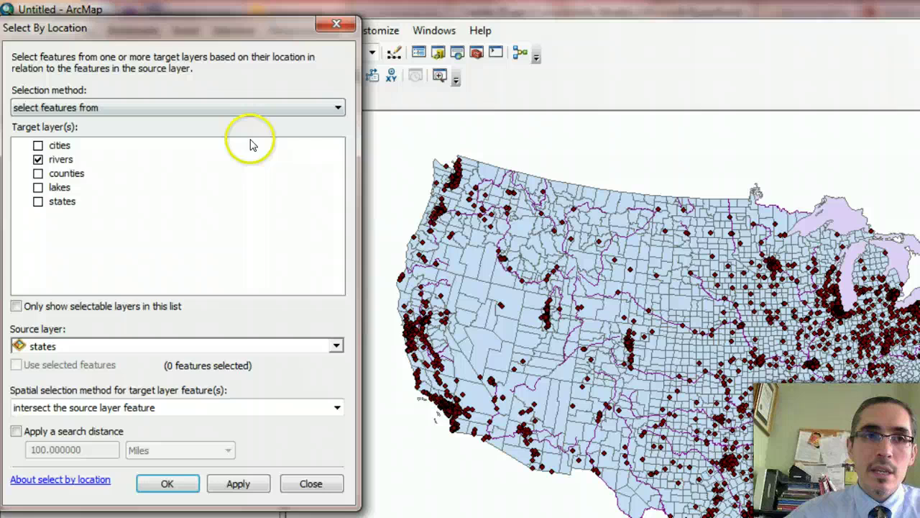
{"action": "left_click", "coordinate": [38, 159]}
{"action": "left_click", "coordinate": [37, 159]}
{"action": "left_click", "coordinate": [37, 145]}
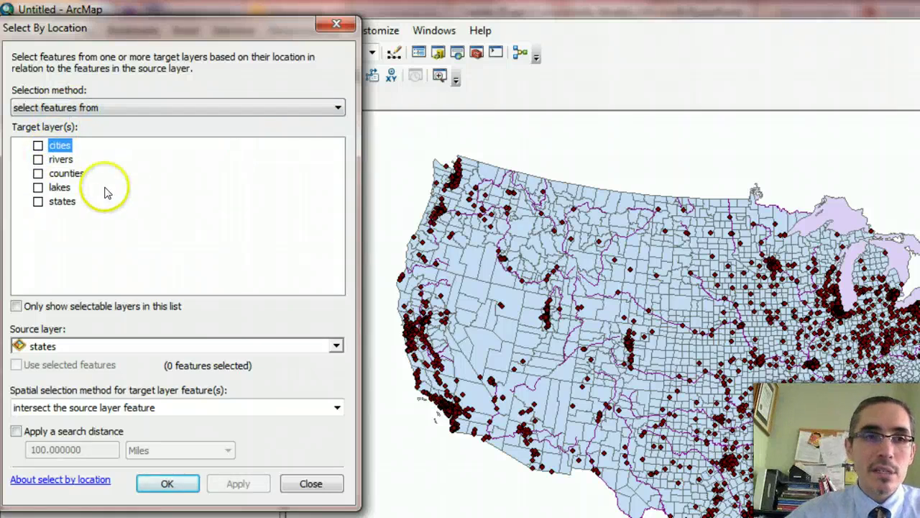
{"action": "left_click", "coordinate": [37, 174]}
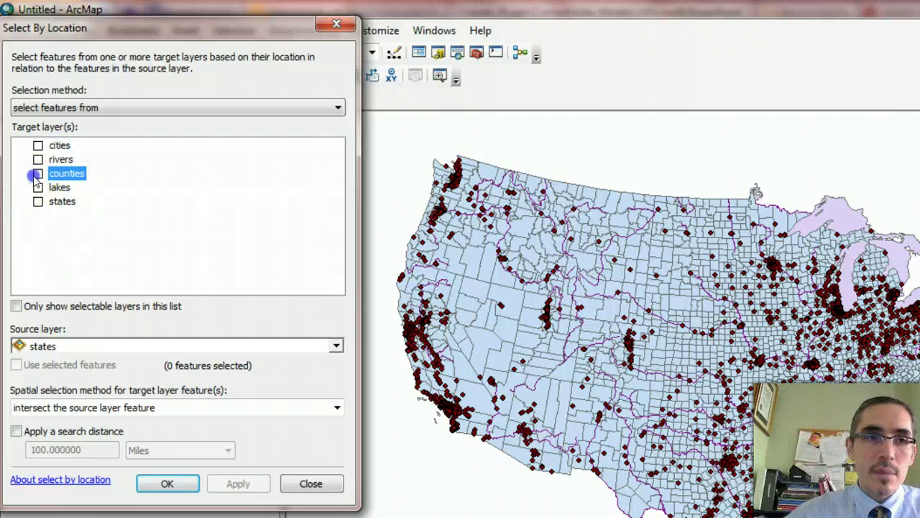
{"action": "left_click", "coordinate": [334, 346]}
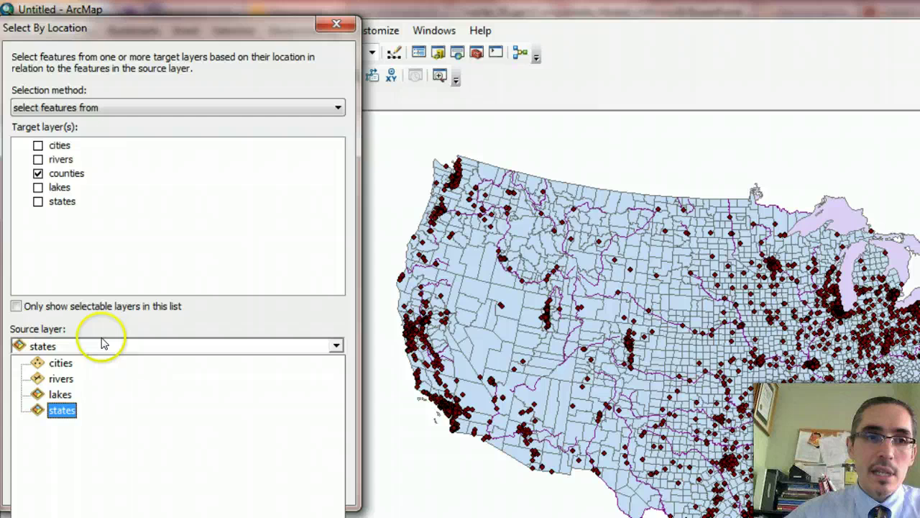
{"action": "left_click", "coordinate": [62, 378]}
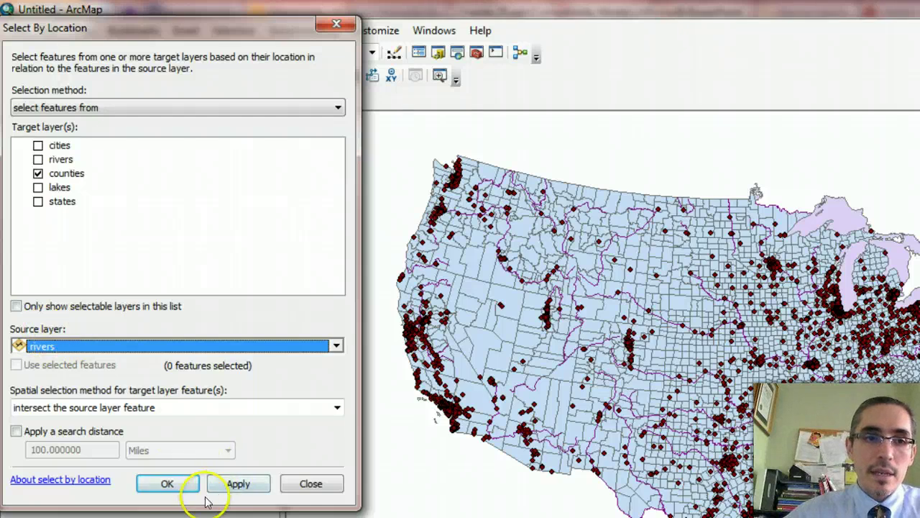
{"action": "left_click", "coordinate": [42, 408]}
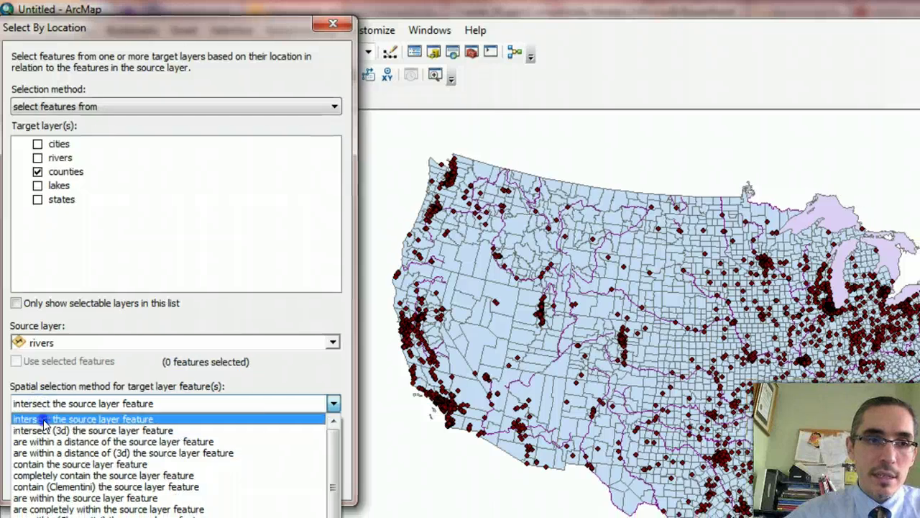
{"action": "left_click", "coordinate": [43, 423]}
{"action": "left_click", "coordinate": [170, 486]}
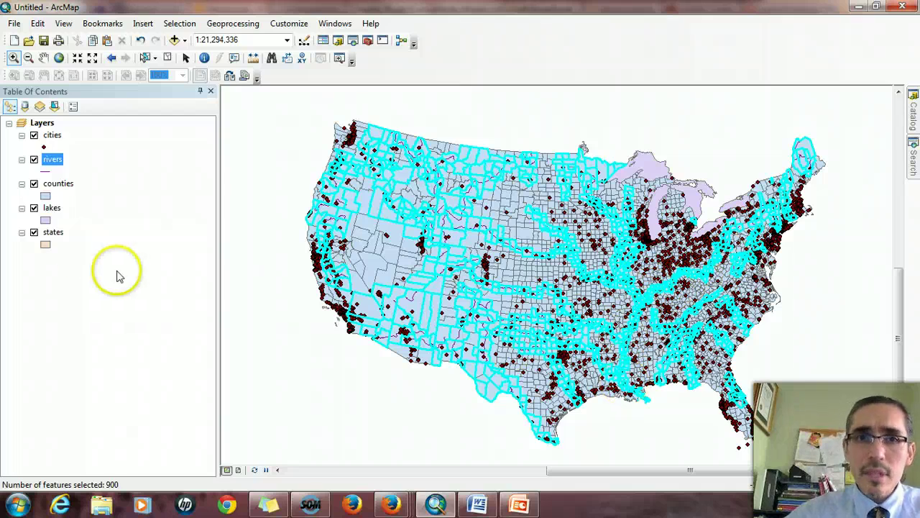
- Check the counties attribute table, close it, and clear all selected features
{"action": "right_click", "coordinate": [70, 185]}
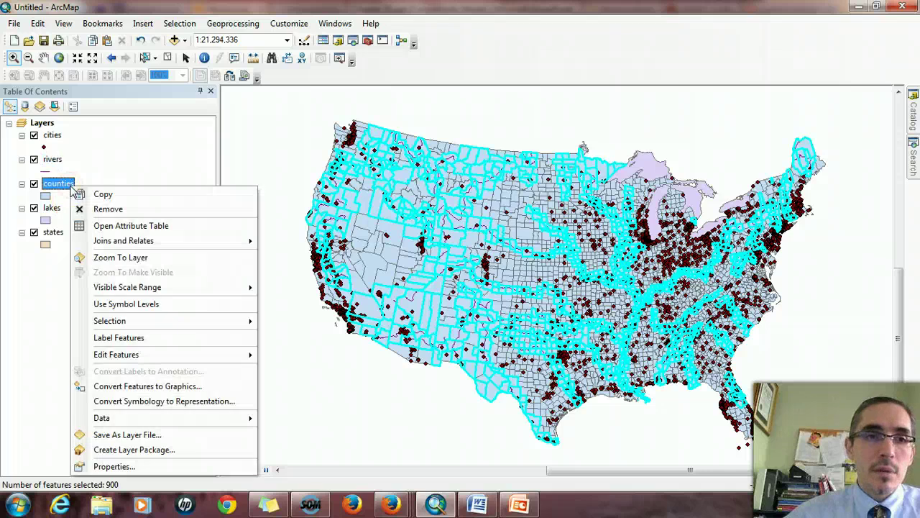
{"action": "left_click", "coordinate": [142, 227]}
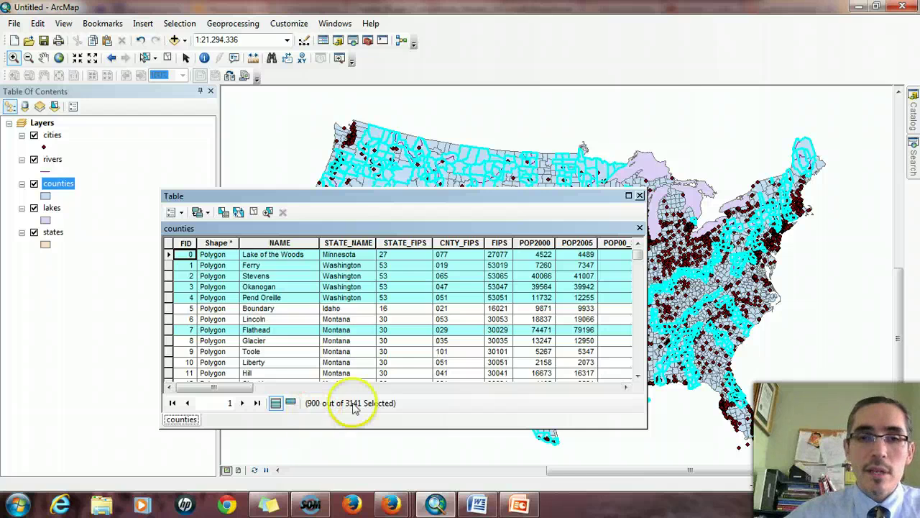
{"action": "left_click", "coordinate": [639, 195]}
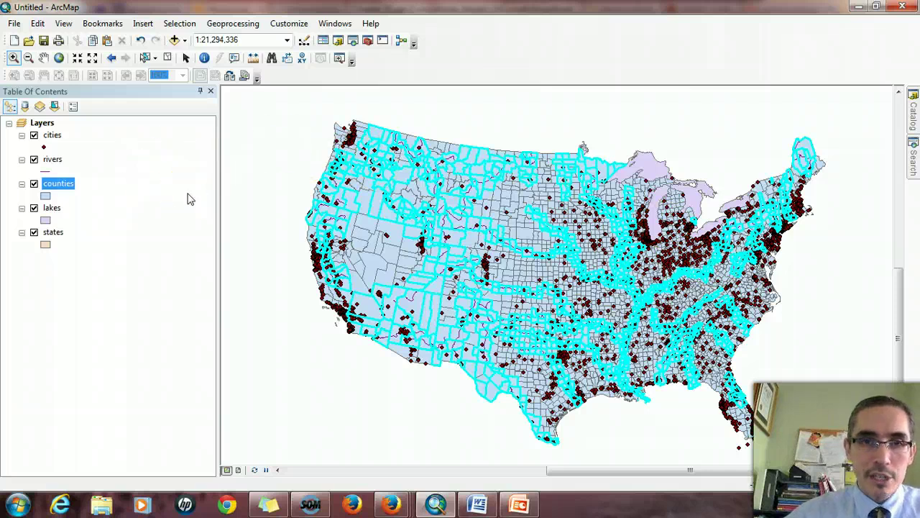
{"action": "left_click", "coordinate": [169, 60]}
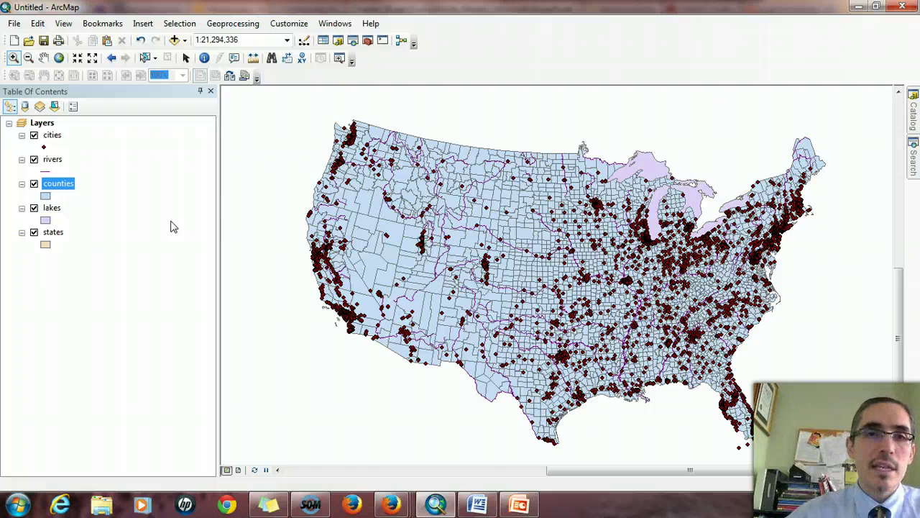
{"action": "left_click", "coordinate": [180, 219]}
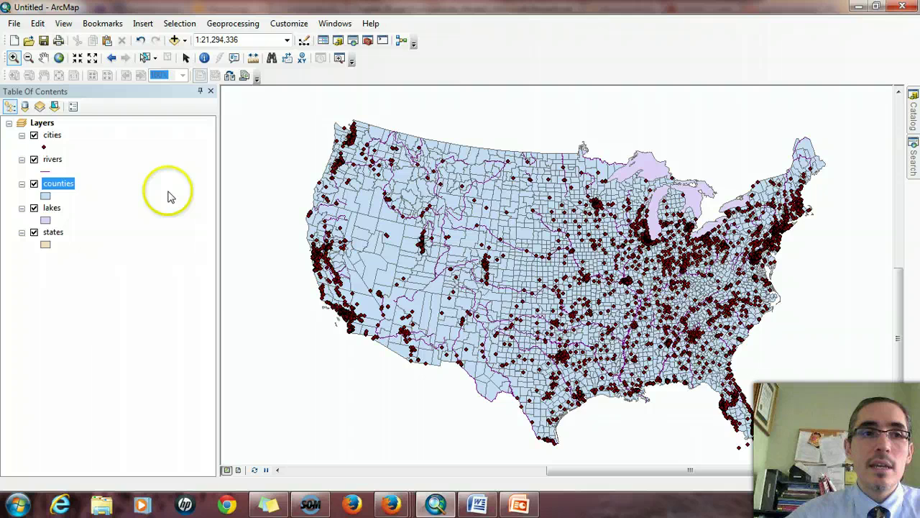
- Check the cities attribute table's CAPITAL column, where Boise City reads State, then close it
{"action": "right_click", "coordinate": [56, 137]}
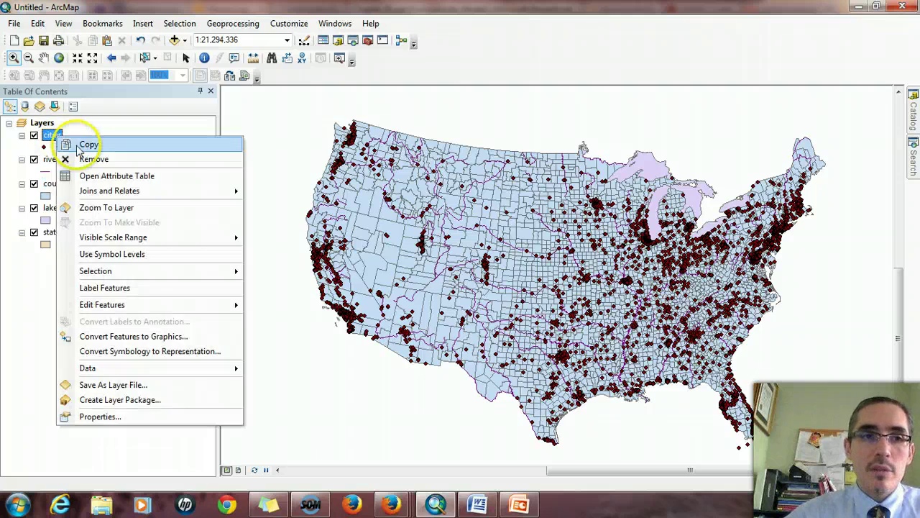
{"action": "left_click", "coordinate": [122, 175]}
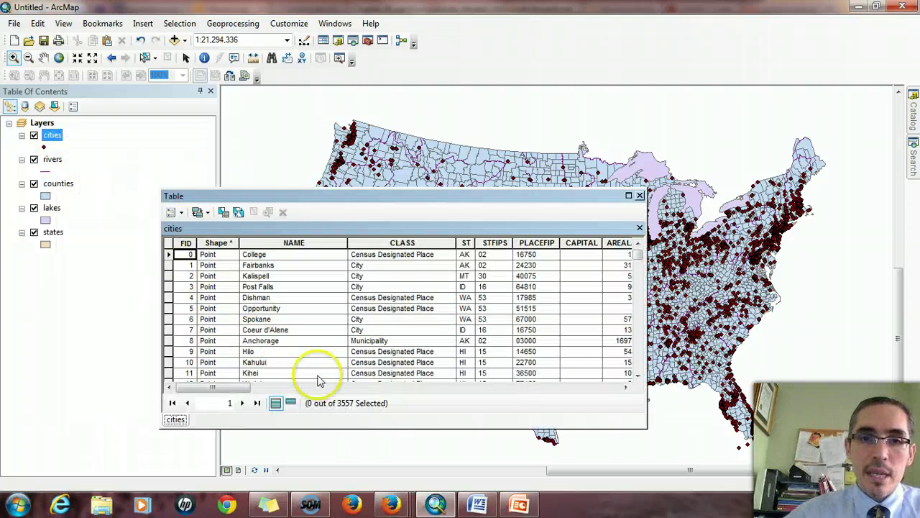
{"action": "left_click", "coordinate": [577, 242]}
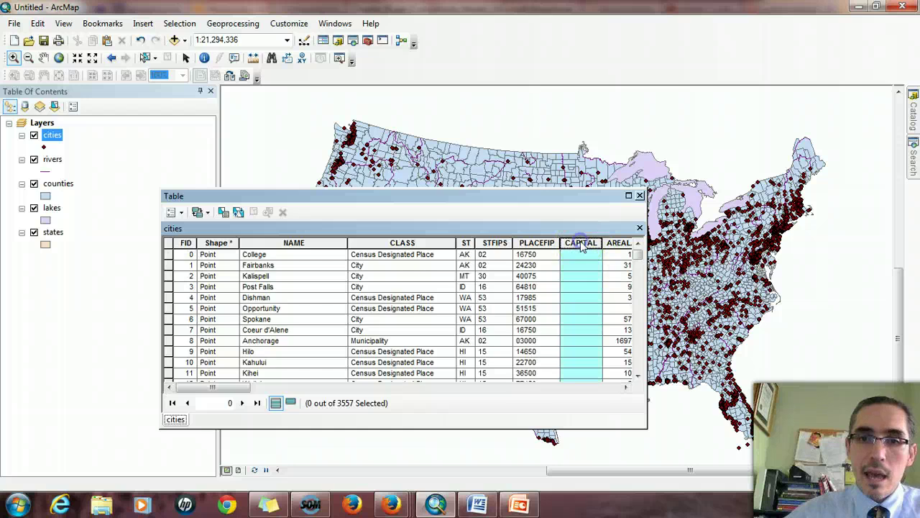
{"action": "scroll", "coordinate": [639, 260], "scroll_direction": "down", "scroll_amount": 14}
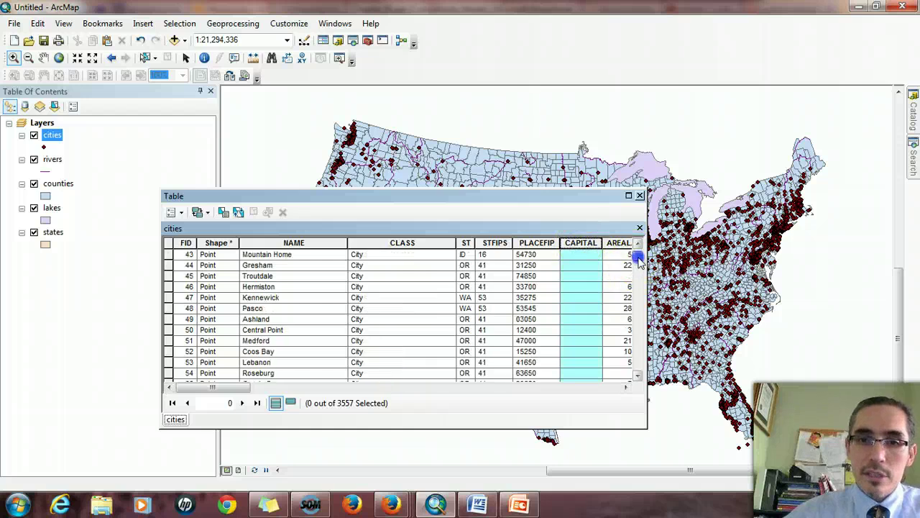
{"action": "scroll", "coordinate": [590, 343], "scroll_direction": "up", "scroll_amount": 2}
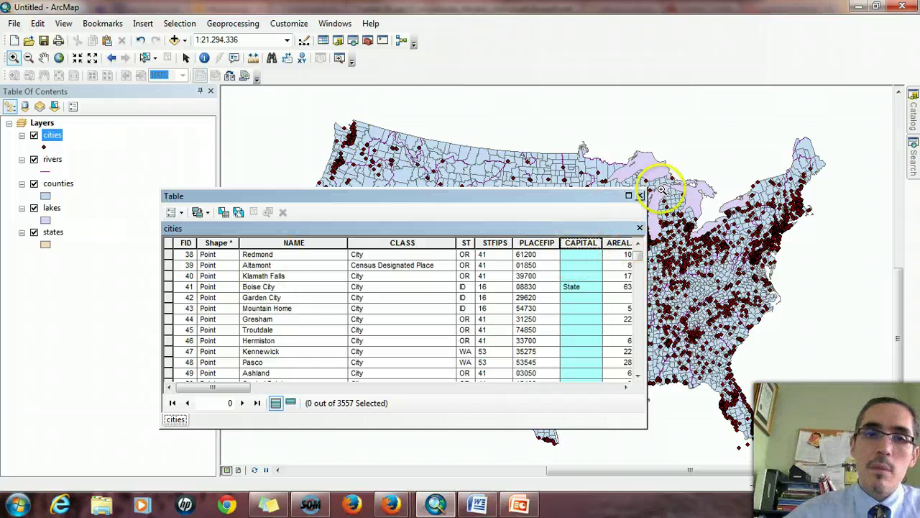
{"action": "left_click", "coordinate": [639, 195]}
- Start a Select By Attributes query with cities as the target layer
{"action": "left_click", "coordinate": [179, 23]}
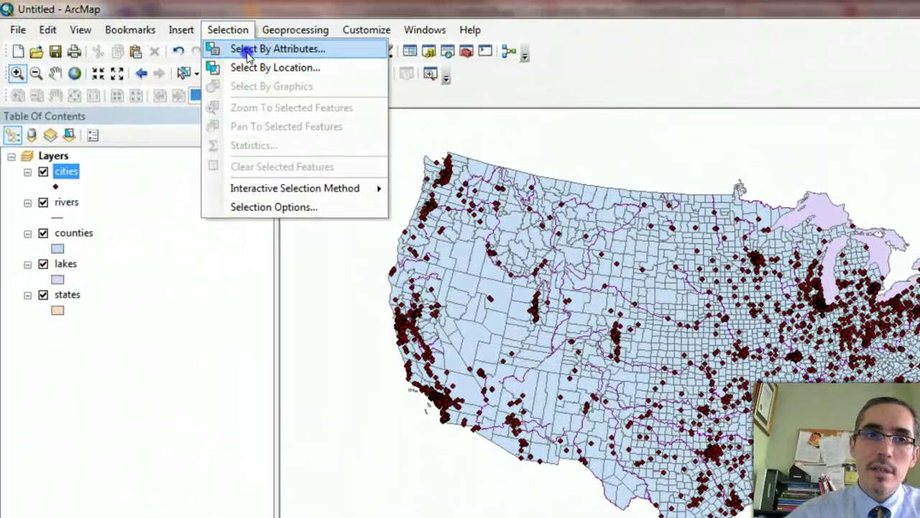
{"action": "left_click", "coordinate": [240, 45]}
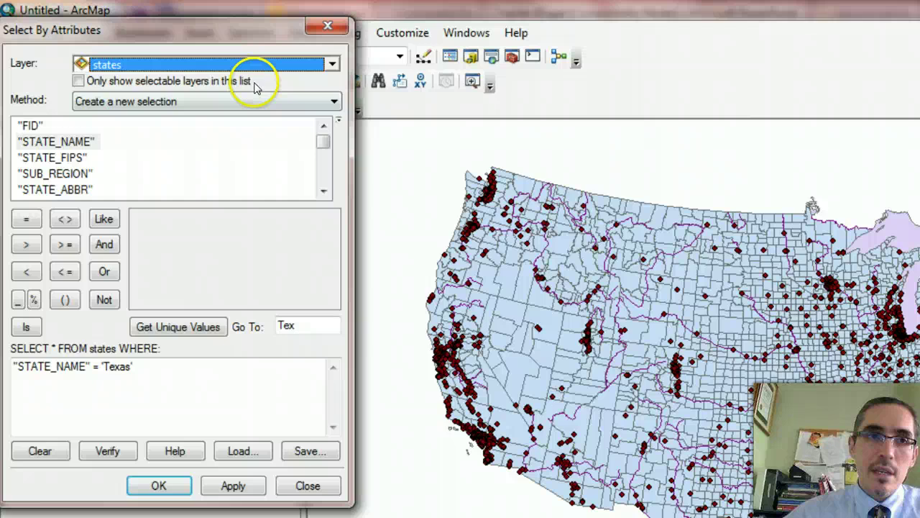
{"action": "left_click", "coordinate": [217, 64]}
{"action": "left_click", "coordinate": [141, 84]}
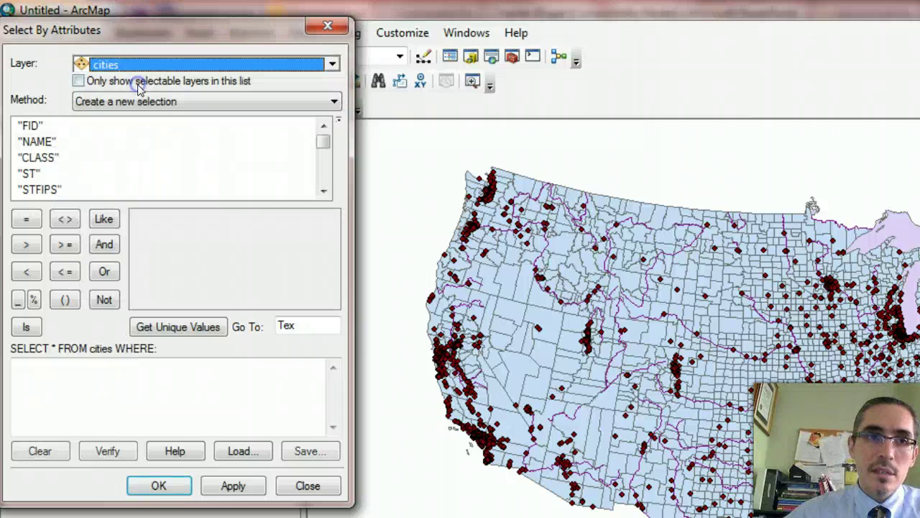
{"action": "left_click", "coordinate": [324, 189]}
{"action": "left_click", "coordinate": [325, 190]}
{"action": "left_click", "coordinate": [324, 189]}
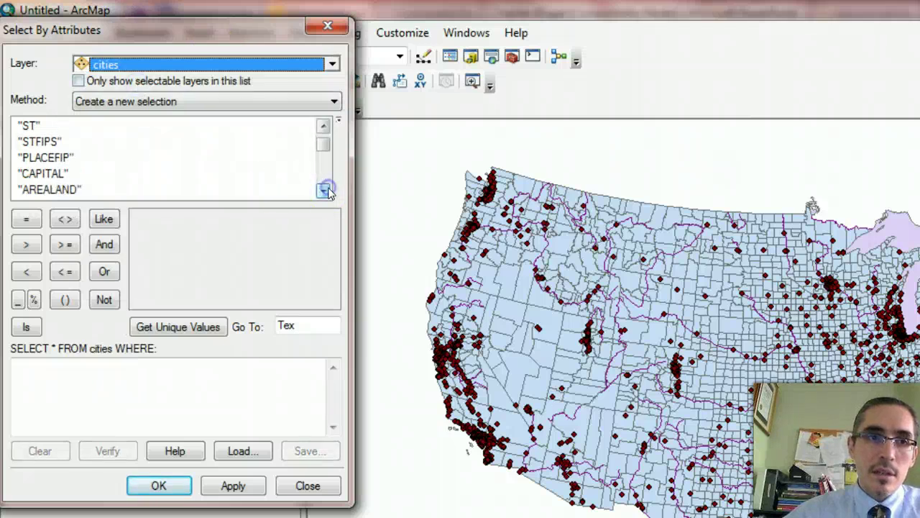
- Build the expression "CAPITAL" = 'State' and run it to select the 50 state capitals
{"action": "double_click", "coordinate": [47, 175]}
{"action": "left_click", "coordinate": [26, 219]}
{"action": "left_click", "coordinate": [176, 329]}
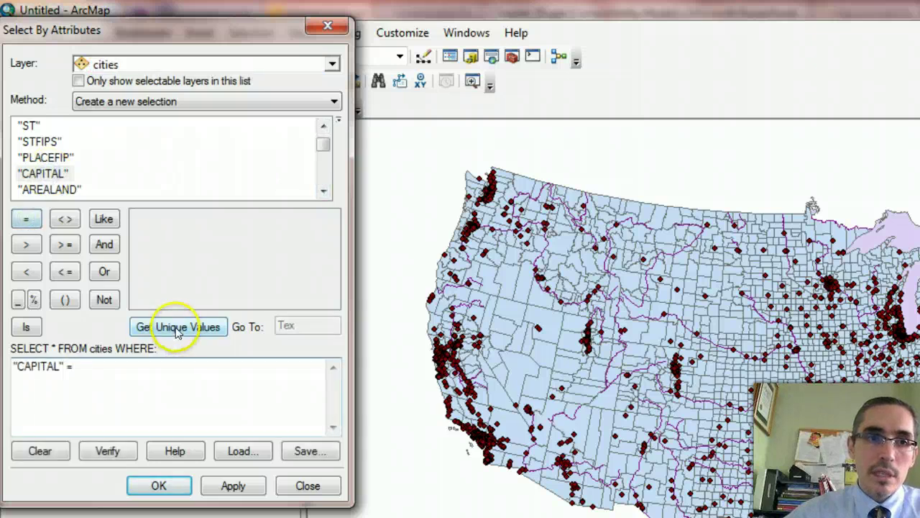
{"action": "double_click", "coordinate": [150, 249]}
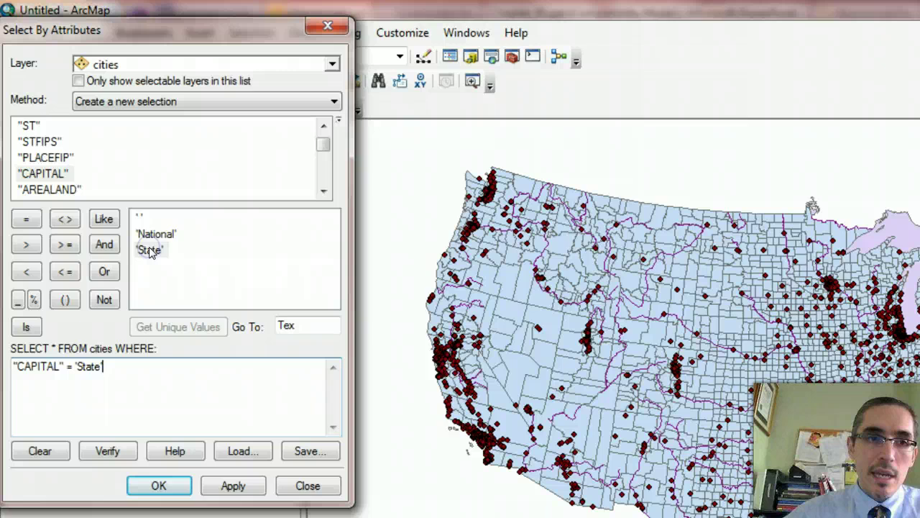
{"action": "left_click", "coordinate": [21, 391]}
{"action": "left_click", "coordinate": [136, 381]}
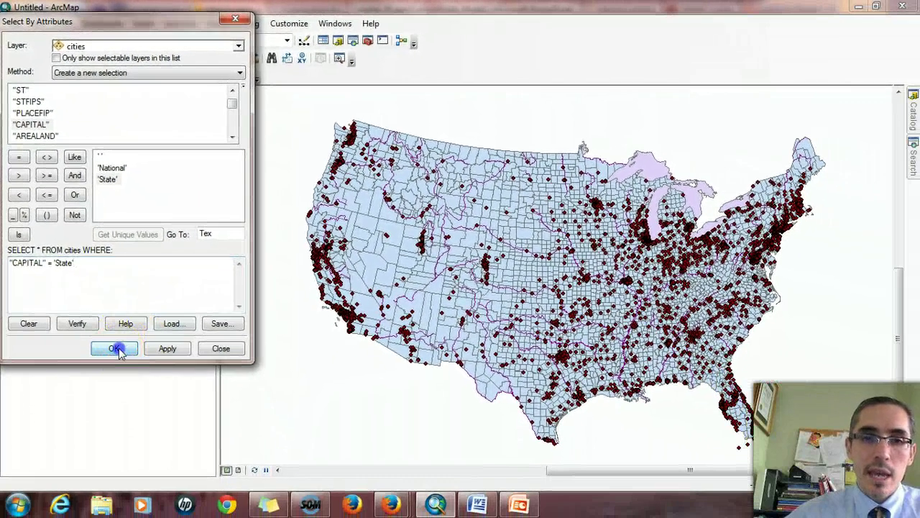
{"action": "left_click", "coordinate": [128, 391]}
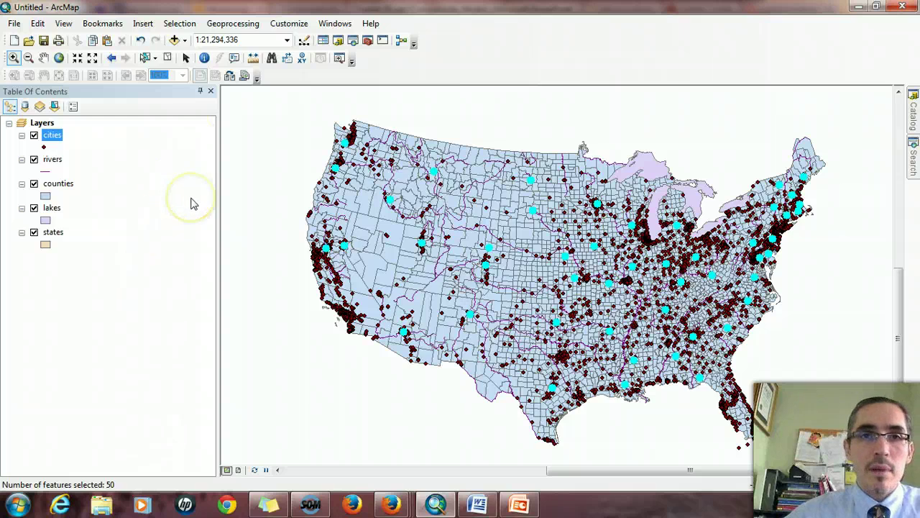
- Select the counties that intersect the selected cities, using only the selected capital features as source
{"action": "left_click", "coordinate": [179, 23]}
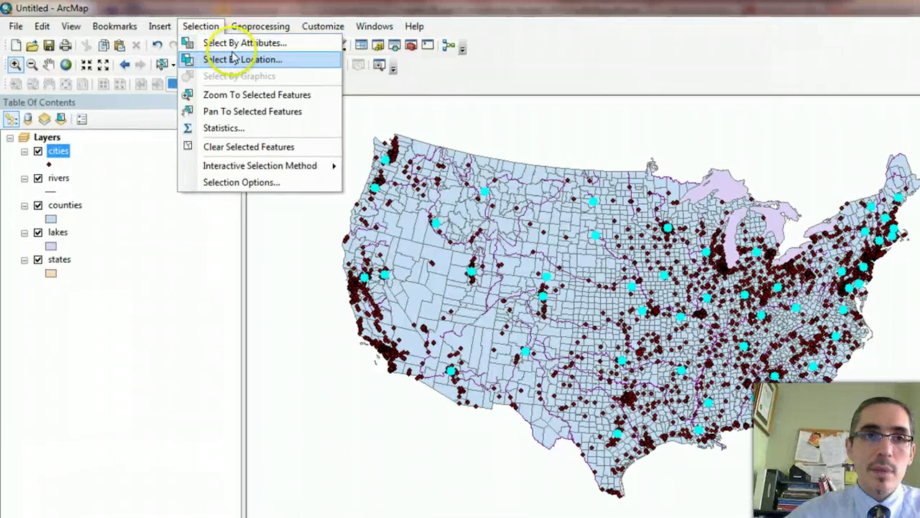
{"action": "left_click", "coordinate": [222, 54]}
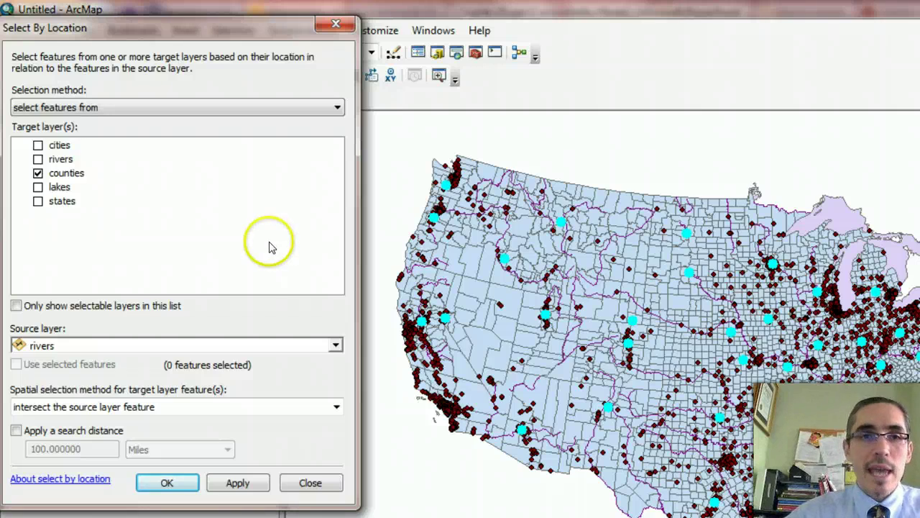
{"action": "left_click", "coordinate": [334, 347]}
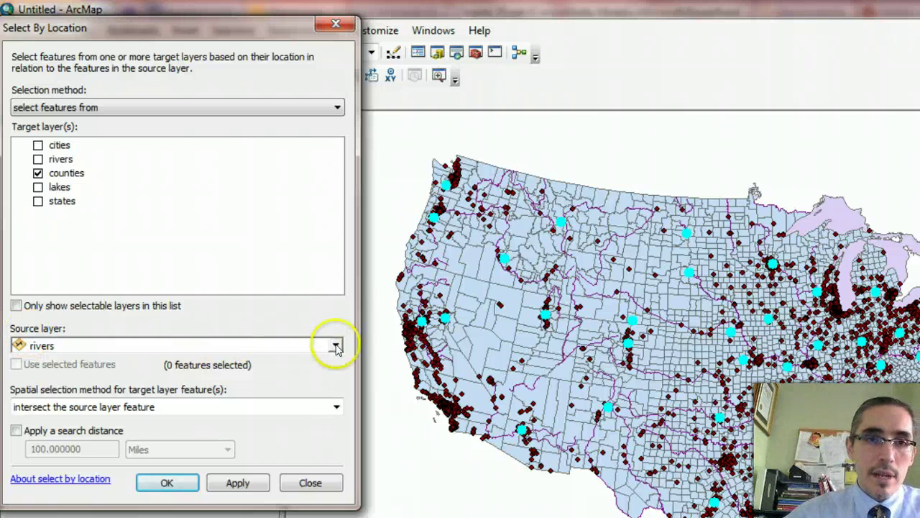
{"action": "left_click", "coordinate": [62, 361]}
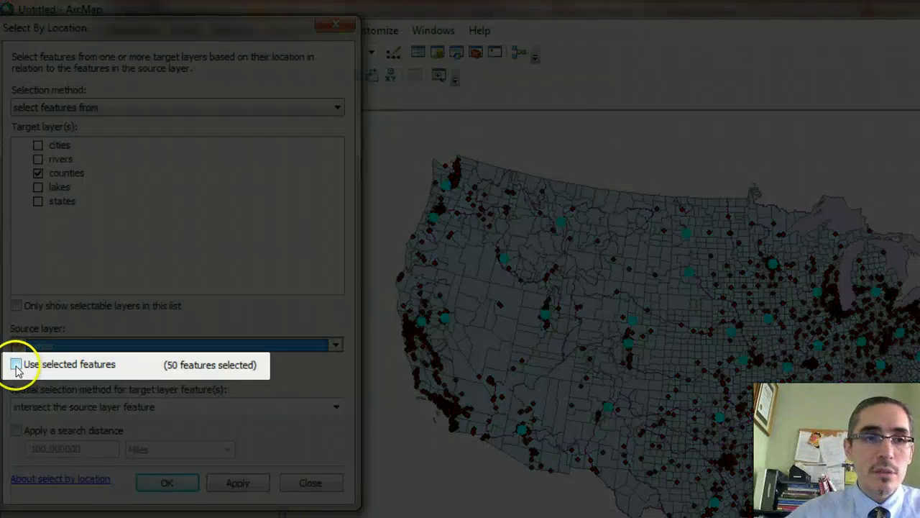
{"action": "left_click", "coordinate": [16, 365]}
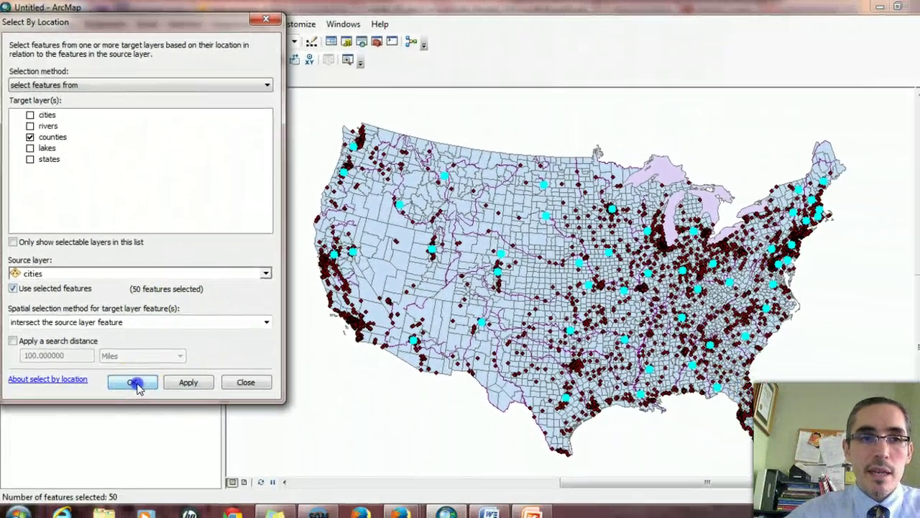
{"action": "left_click", "coordinate": [154, 428]}
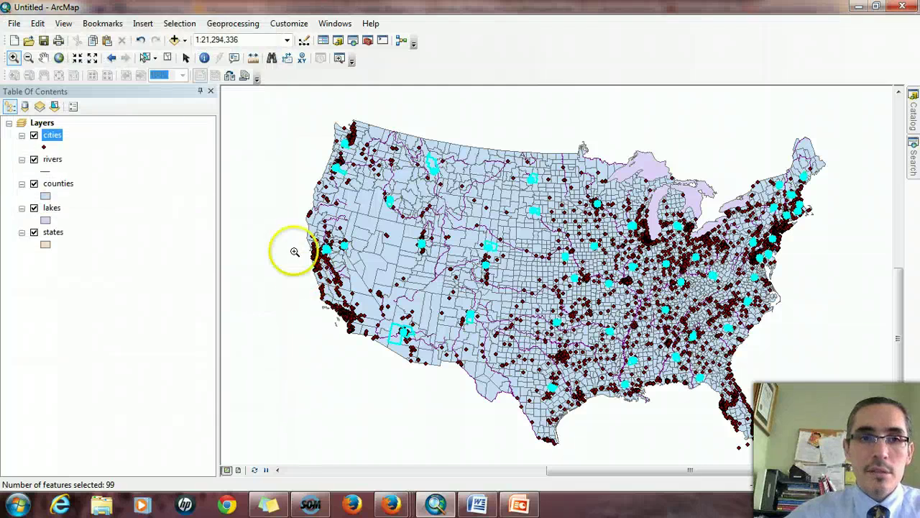
{"action": "left_click", "coordinate": [317, 132]}
{"action": "left_click_drag", "start_coordinate": [354, 172], "coordinate": [355, 173]}
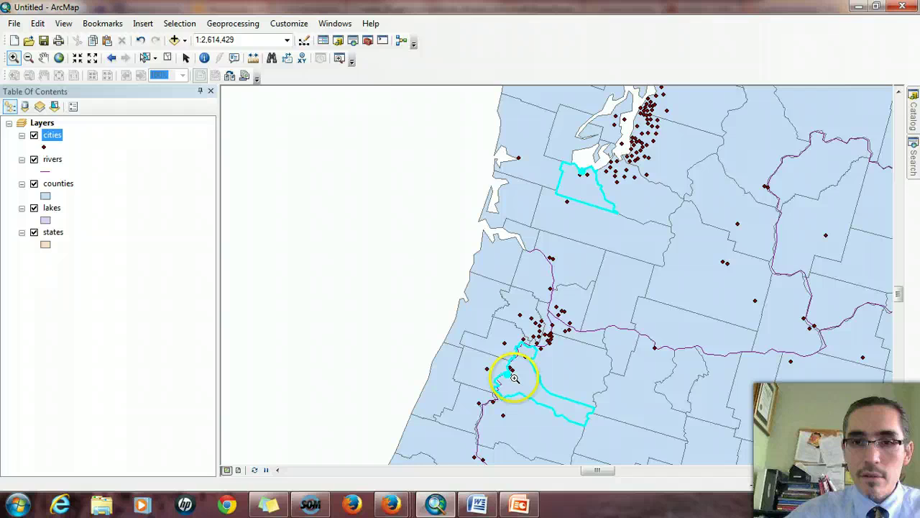
{"action": "left_click", "coordinate": [112, 58]}
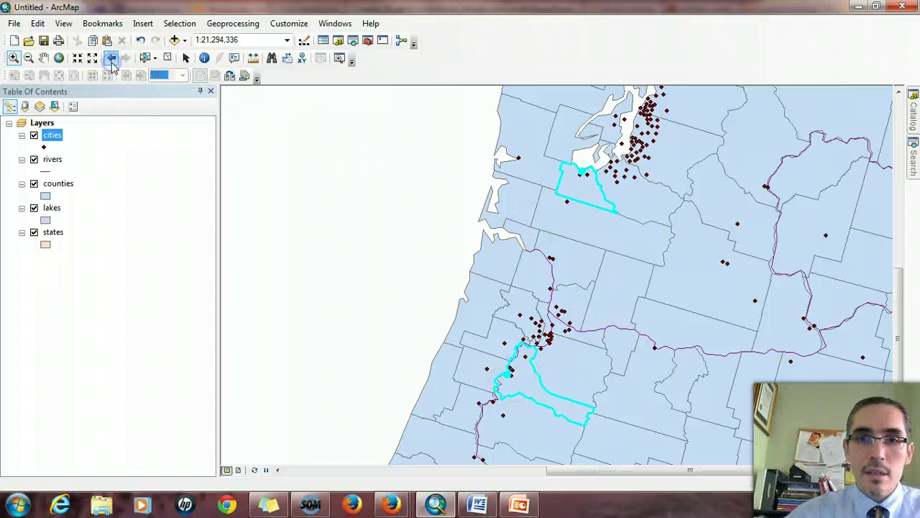
{"action": "left_click_drag", "start_coordinate": [458, 235], "coordinate": [518, 281]}
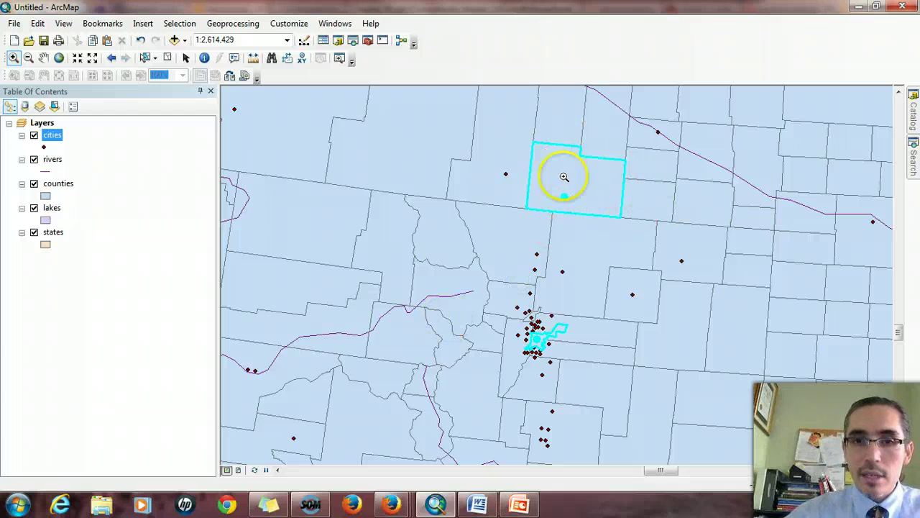
{"action": "left_click", "coordinate": [111, 59]}
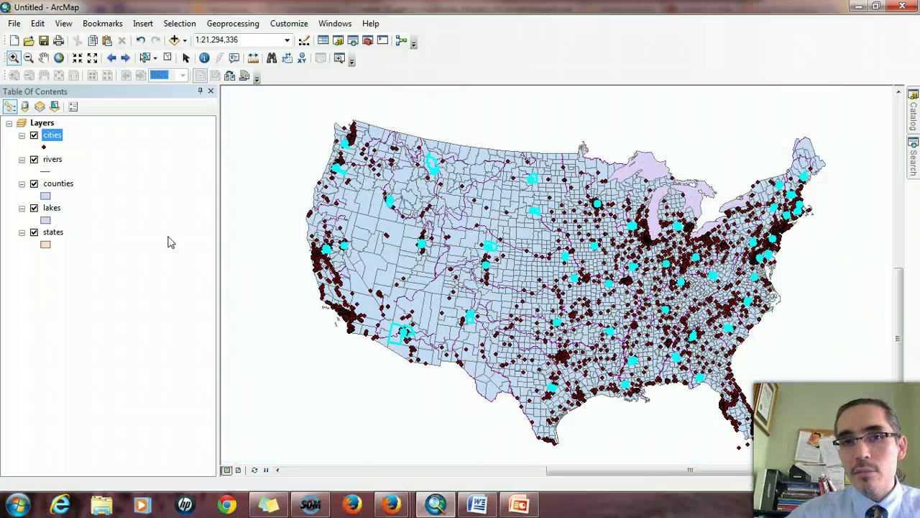